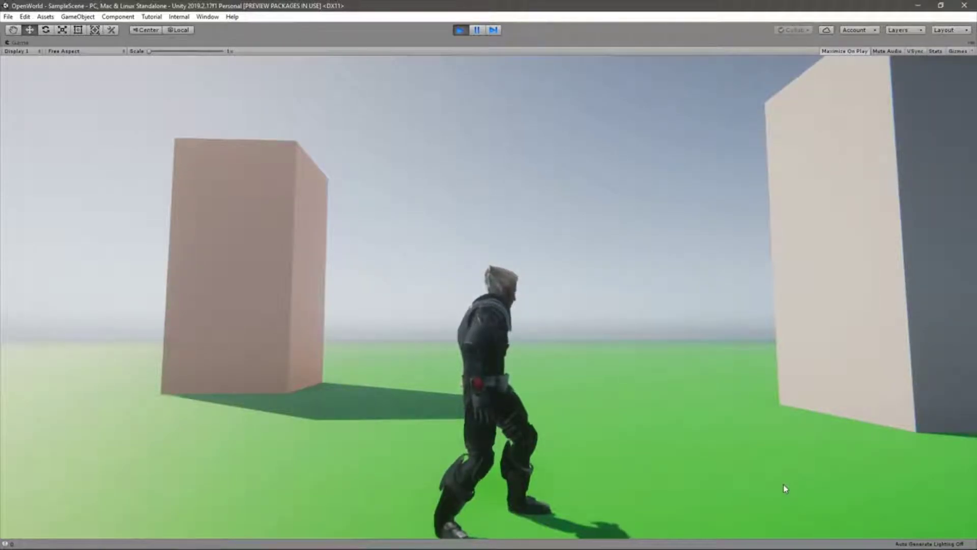
# Hold Shift to switch the character from walking to running, then exit Play mode with Ctrl+P.
pyautogui.press('shift')
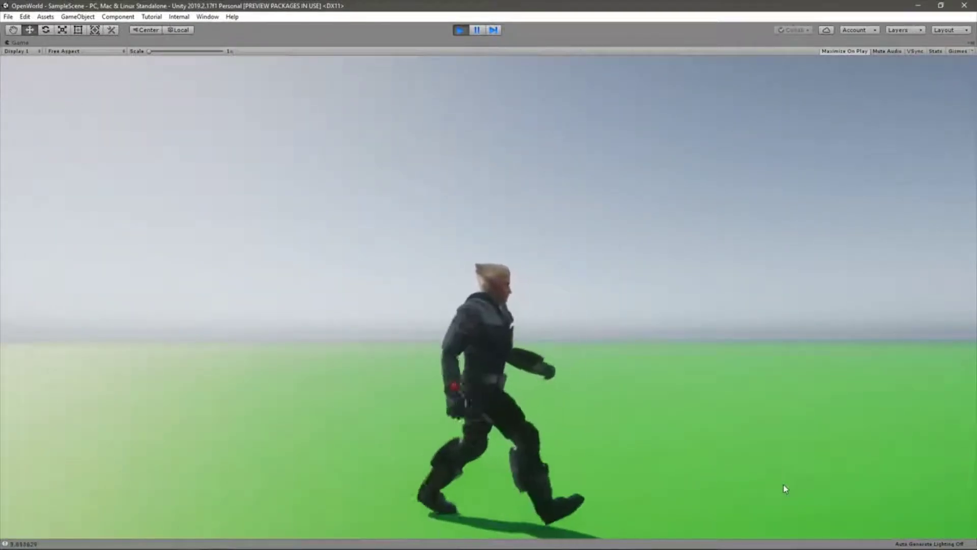
pyautogui.press('shift')
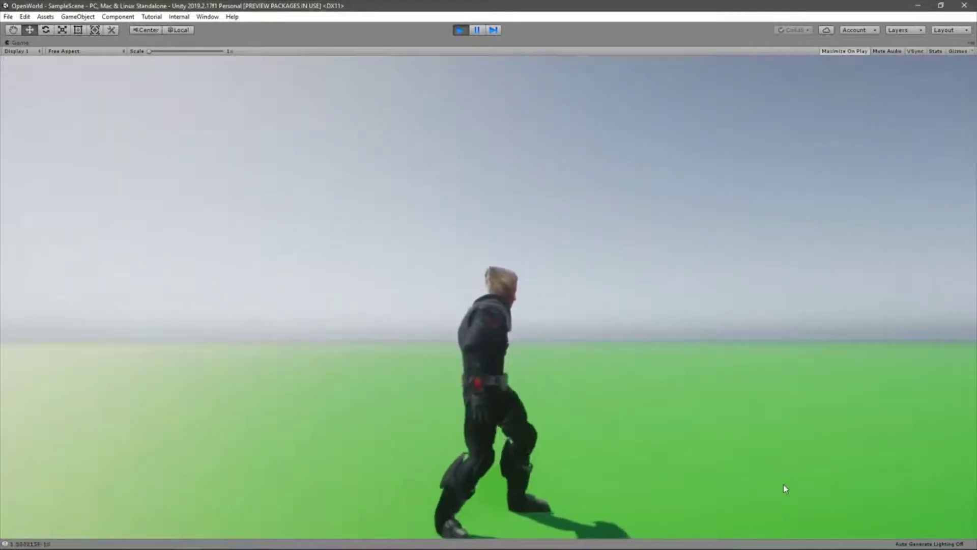
pyautogui.press('shift')
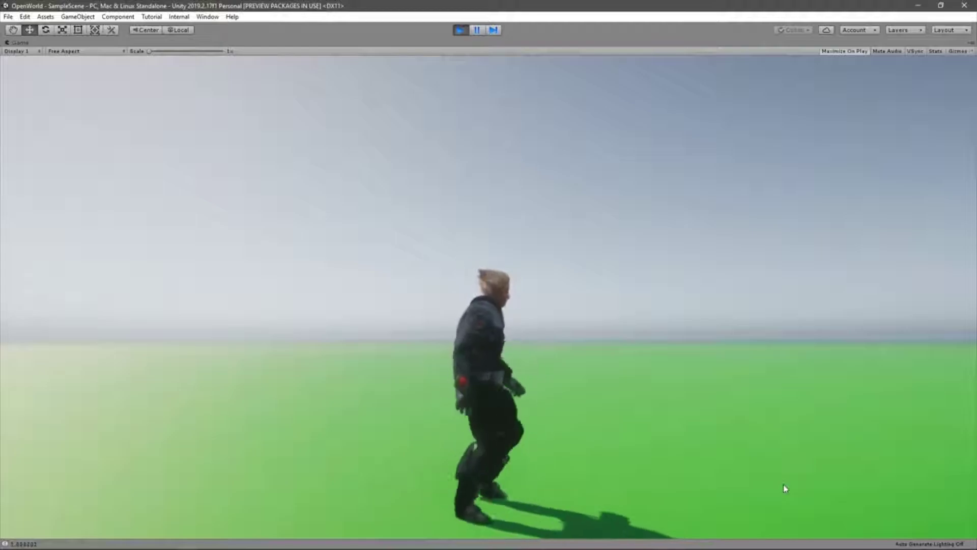
pyautogui.hotkey('ctrl', 'p')
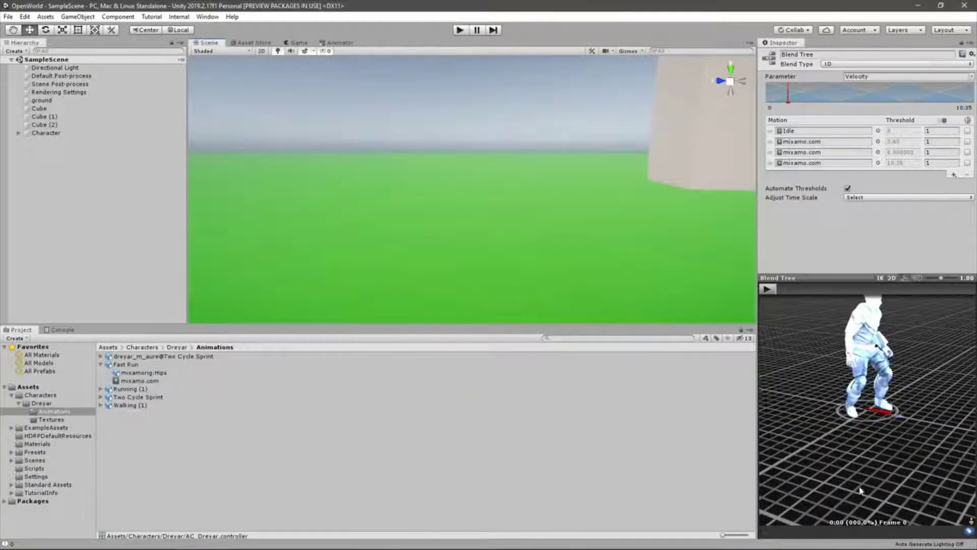
# Show the Locomotion blend tree, set Velocity to 0 for idle, and play the preview.
pyautogui.moveTo(860, 490); pyautogui.dragTo(887, 442)
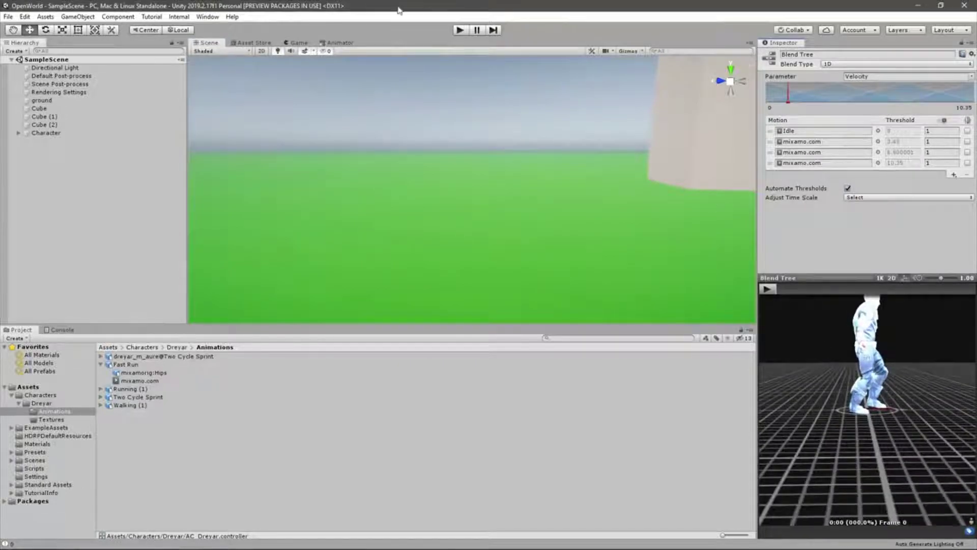
pyautogui.click(333, 43)
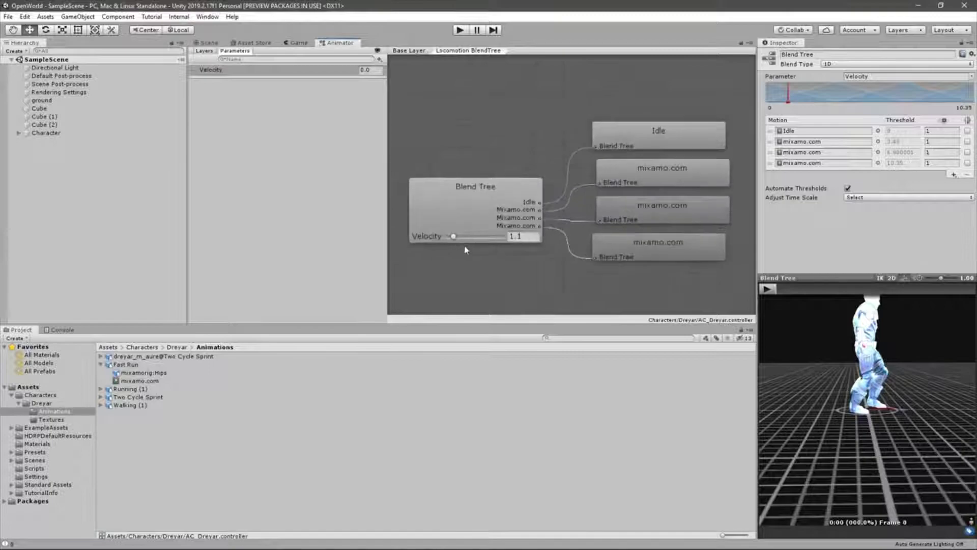
pyautogui.moveTo(457, 243); pyautogui.dragTo(433, 241)
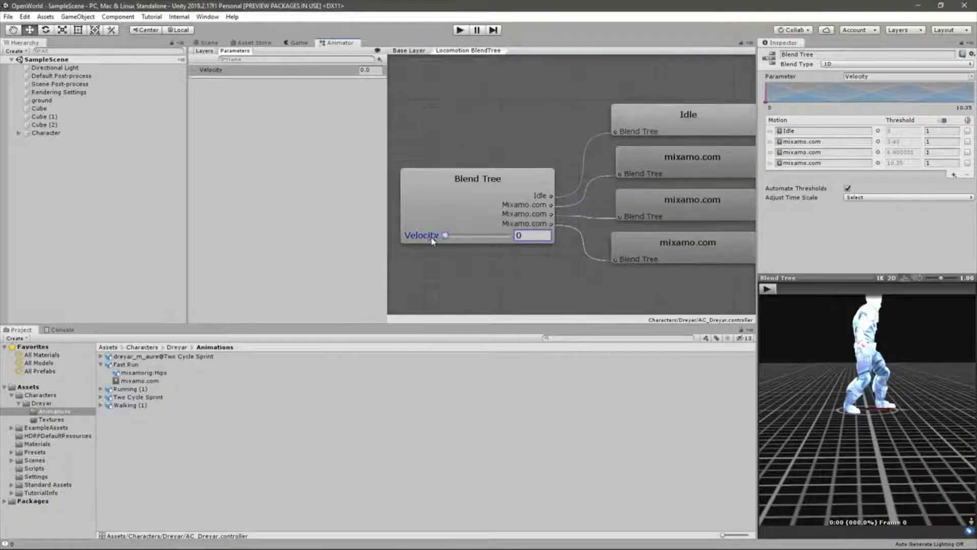
pyautogui.click(766, 290)
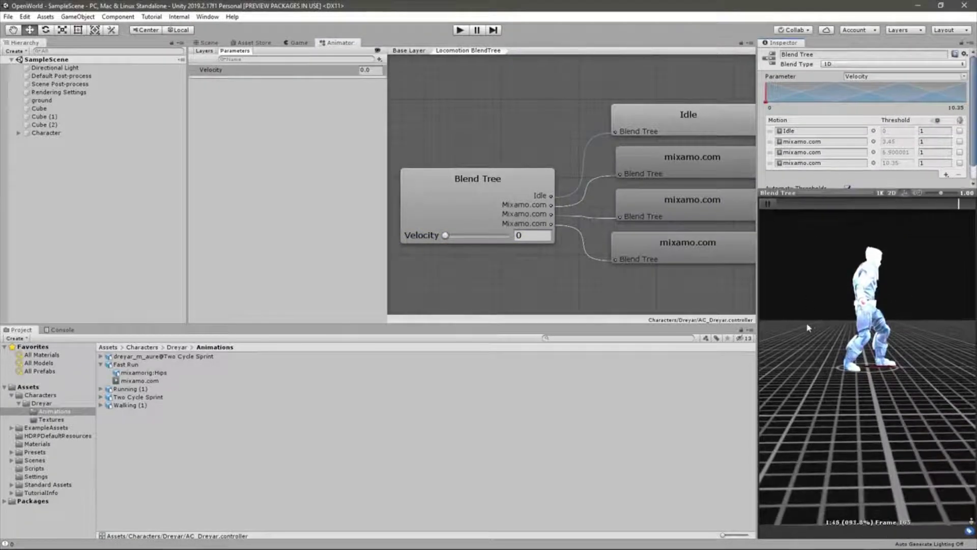
# Lower the preview camera angle and raise Velocity to 0.9 toward walking.
pyautogui.scroll(3, 814, 327)
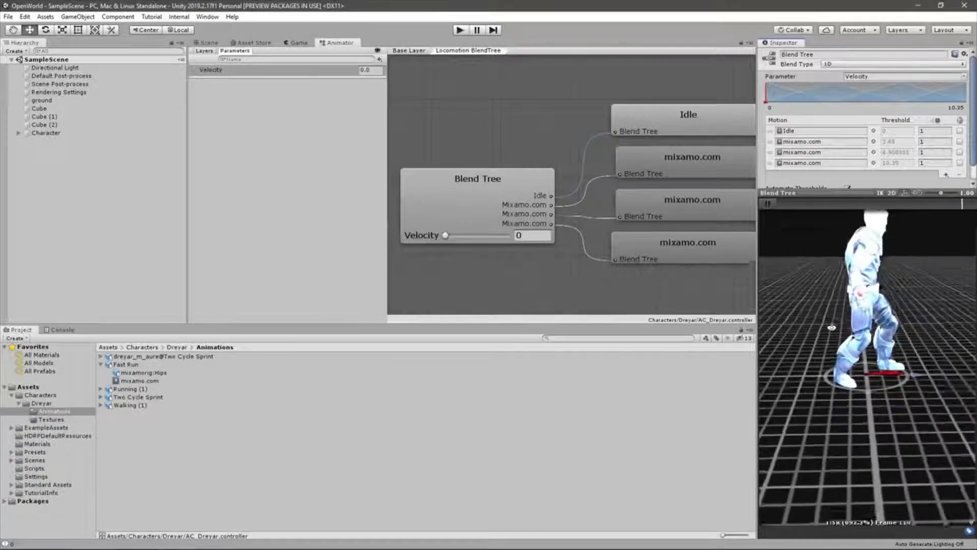
pyautogui.moveTo(831, 327); pyautogui.dragTo(832, 295)
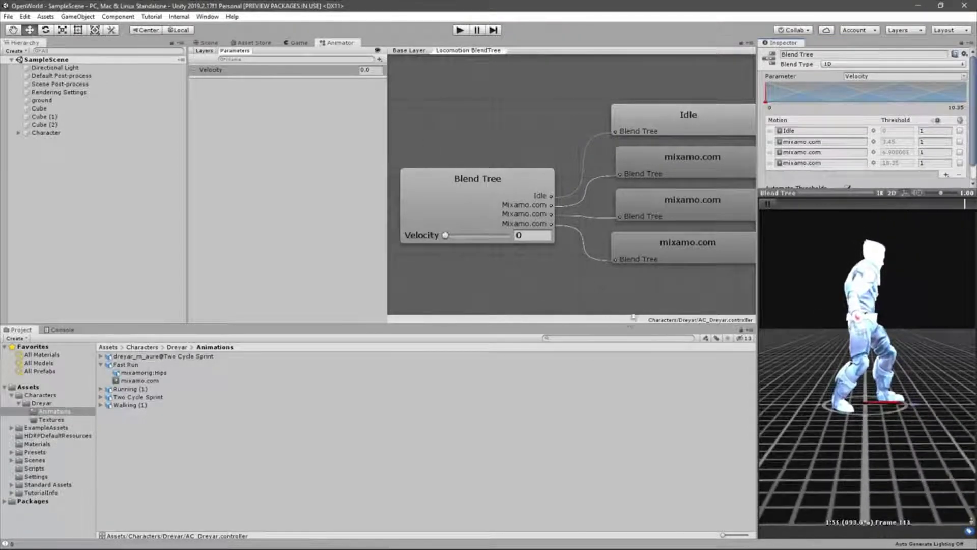
pyautogui.click(446, 236)
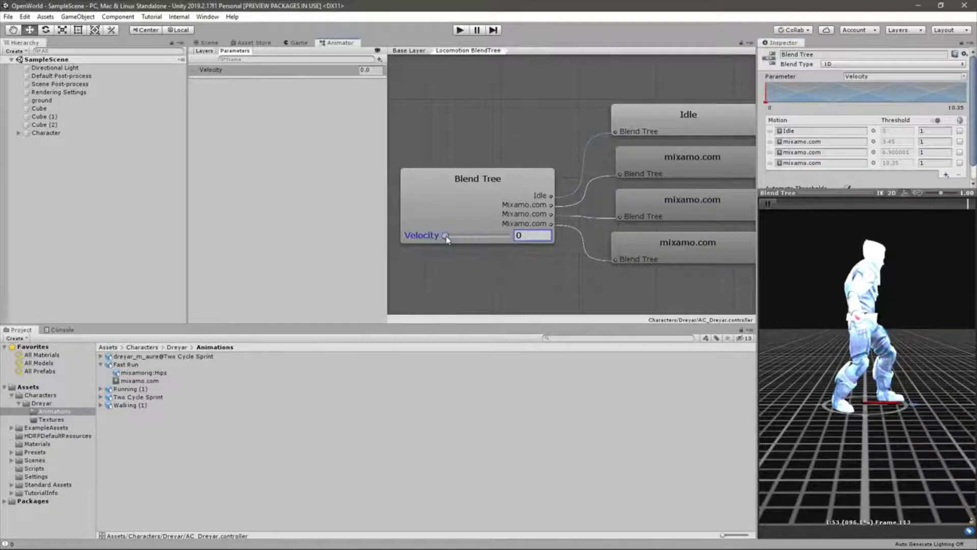
pyautogui.moveTo(447, 238); pyautogui.dragTo(519, 251)
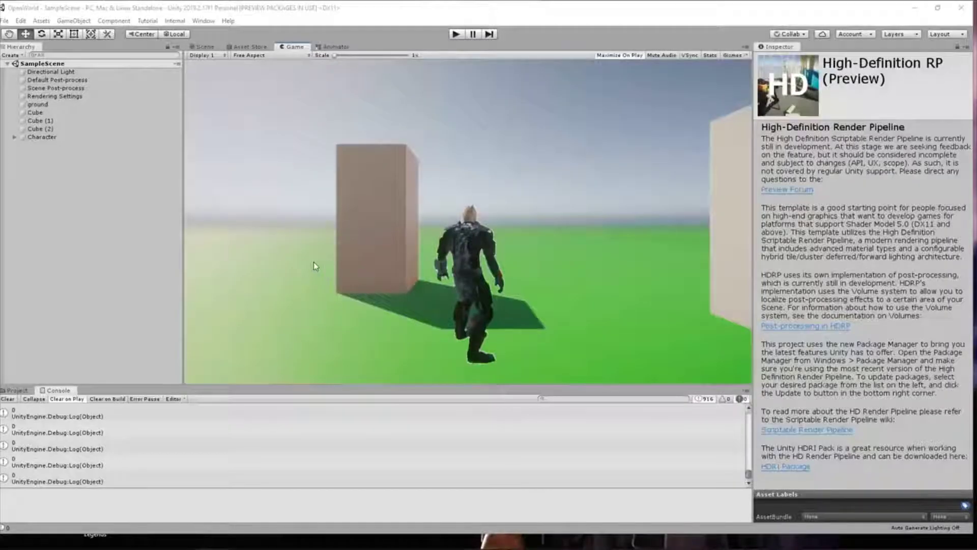
# Select the Locomotion Blend Tree node, set Velocity to 2.5, and play its preview.
pyautogui.click(332, 47)
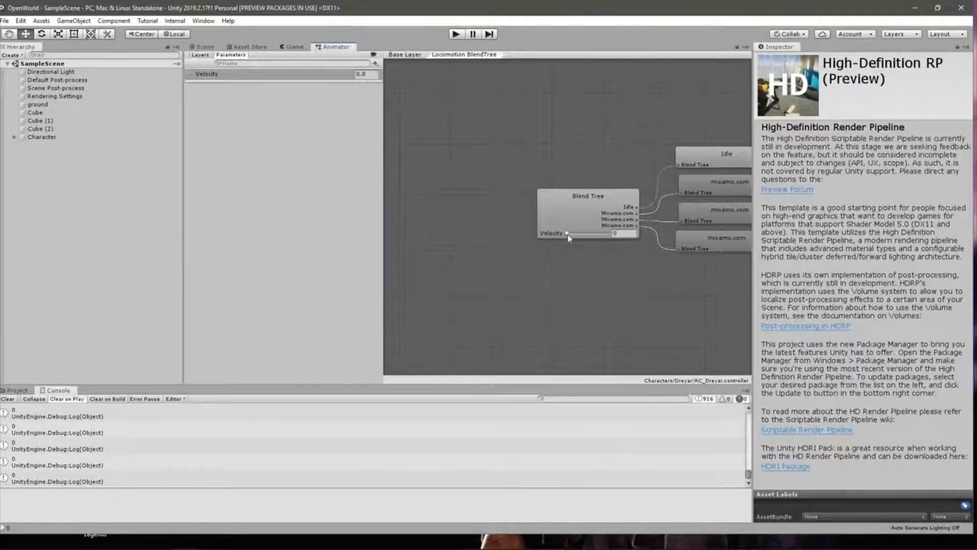
pyautogui.click(573, 213)
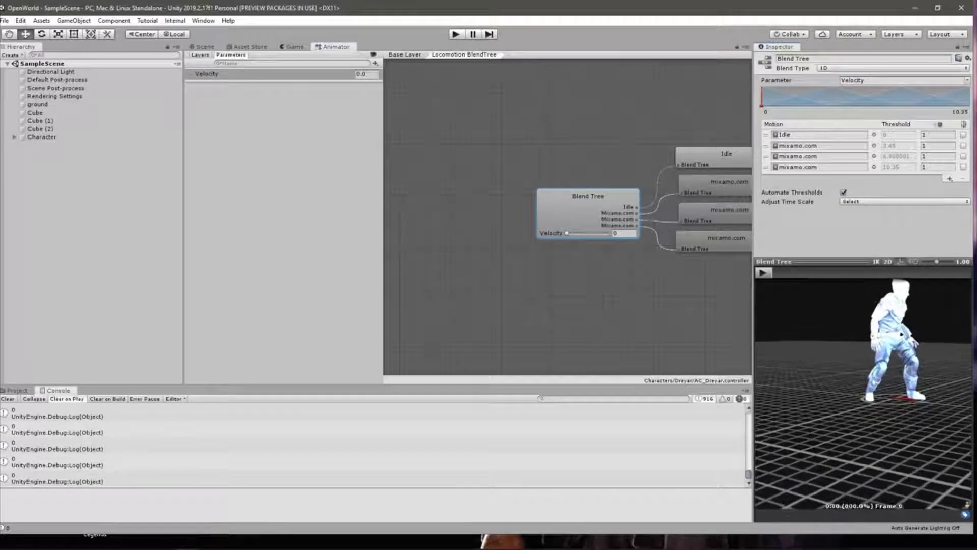
pyautogui.moveTo(890, 370); pyautogui.dragTo(888, 377)
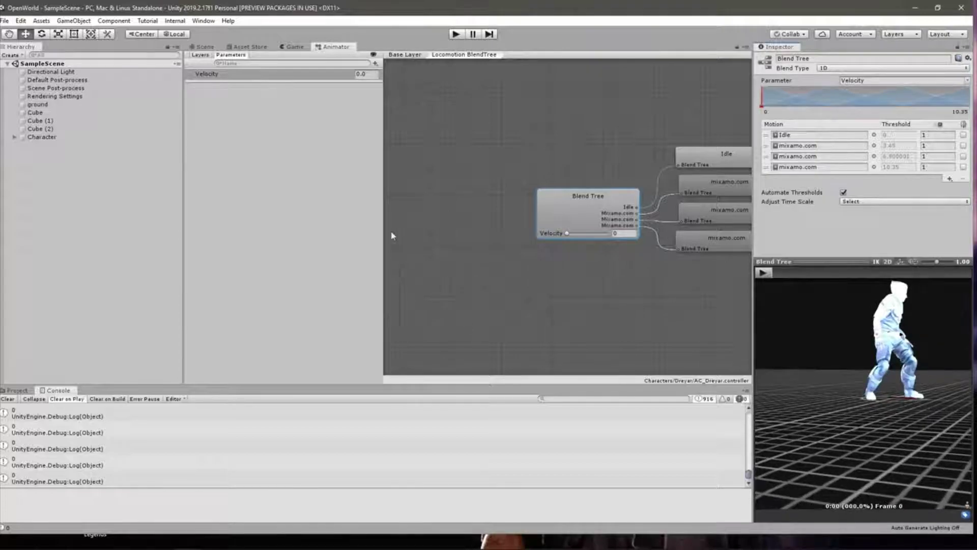
pyautogui.moveTo(385, 224); pyautogui.dragTo(332, 225)
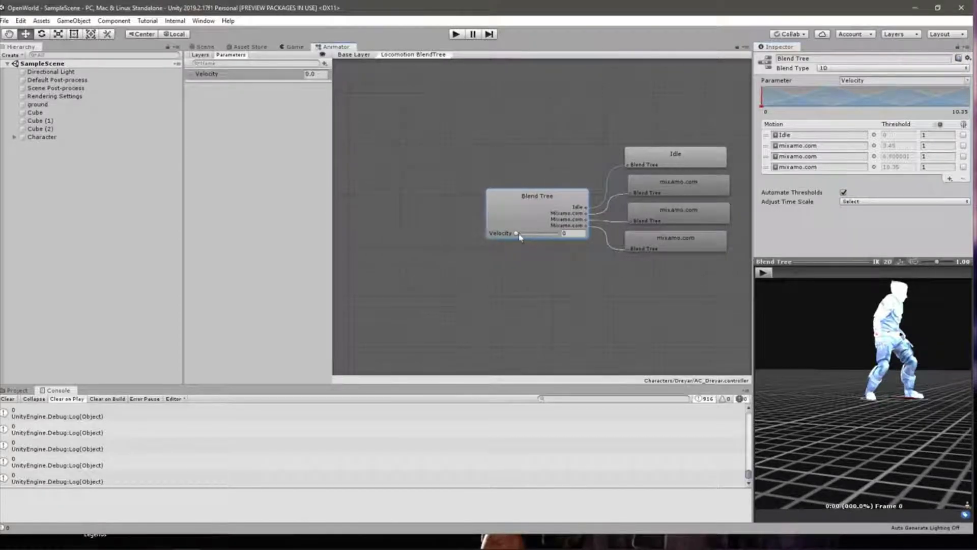
pyautogui.moveTo(519, 237); pyautogui.dragTo(526, 237)
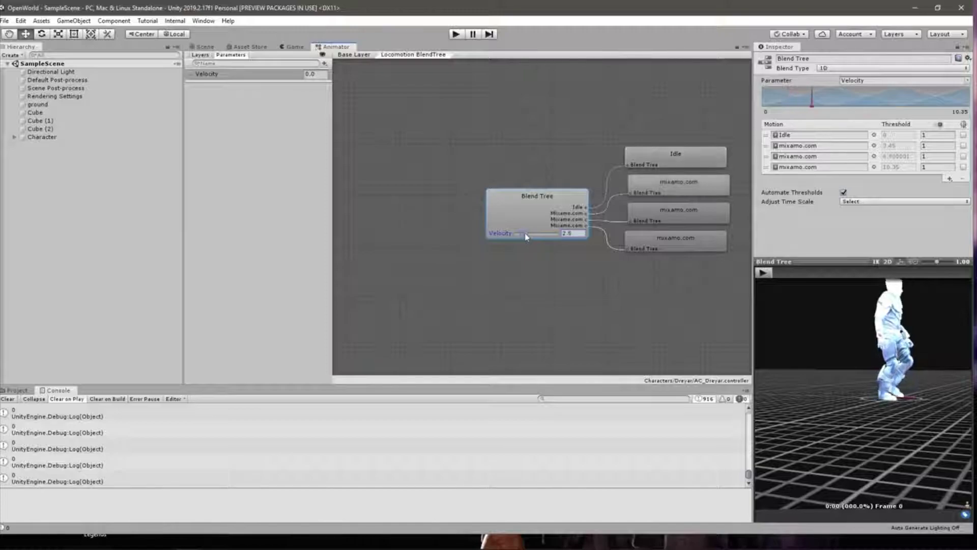
pyautogui.click(763, 273)
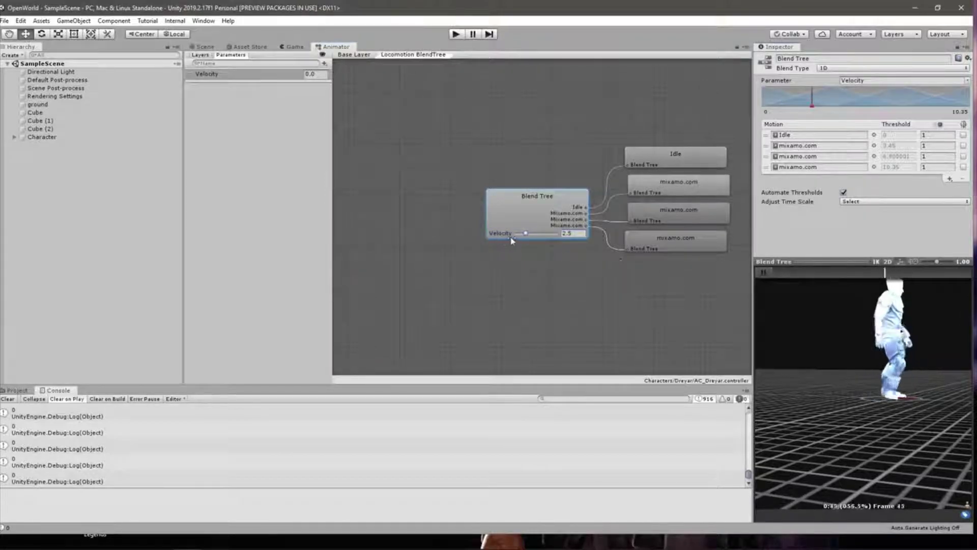
# Sweep the preview Velocity from 1.5 up to the maximum 10.35, then back to 0.4.
pyautogui.moveTo(525, 233); pyautogui.dragTo(548, 236)
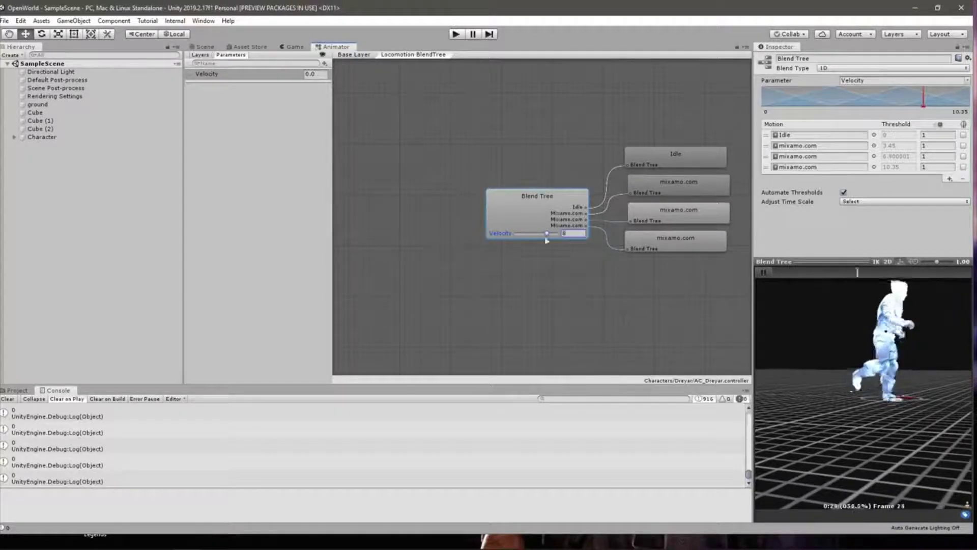
pyautogui.moveTo(546, 234)
pyautogui.mouseDown()
pyautogui.moveTo(567, 238)
pyautogui.moveTo(522, 237)
pyautogui.mouseUp()
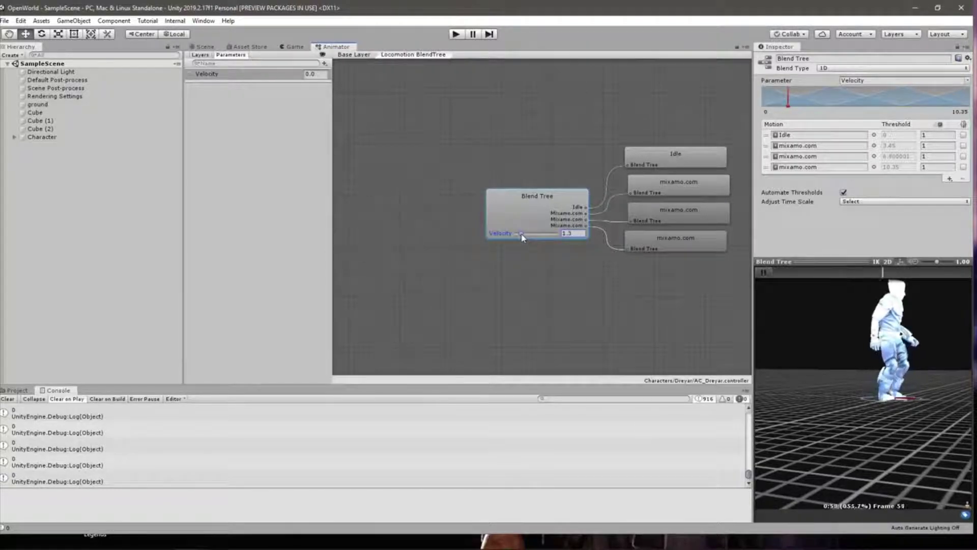
pyautogui.moveTo(522, 237); pyautogui.dragTo(562, 238)
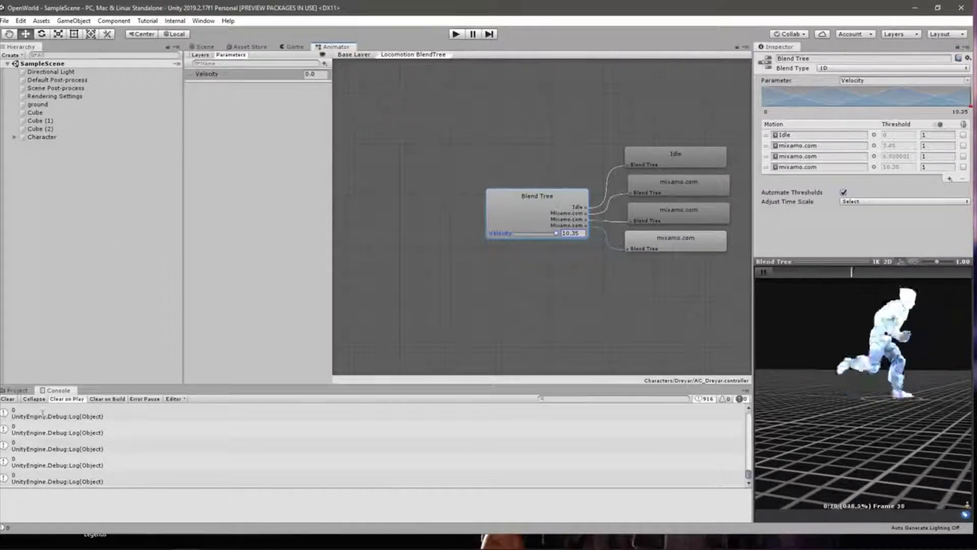
# Browse the project's Characters, Scenes and Scripts asset folders.
pyautogui.click(19, 391)
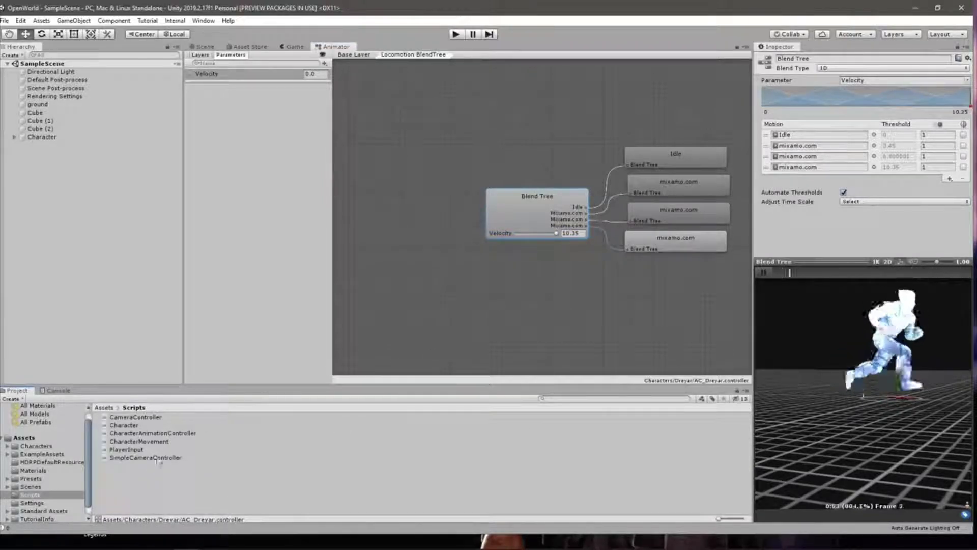
pyautogui.click(37, 447)
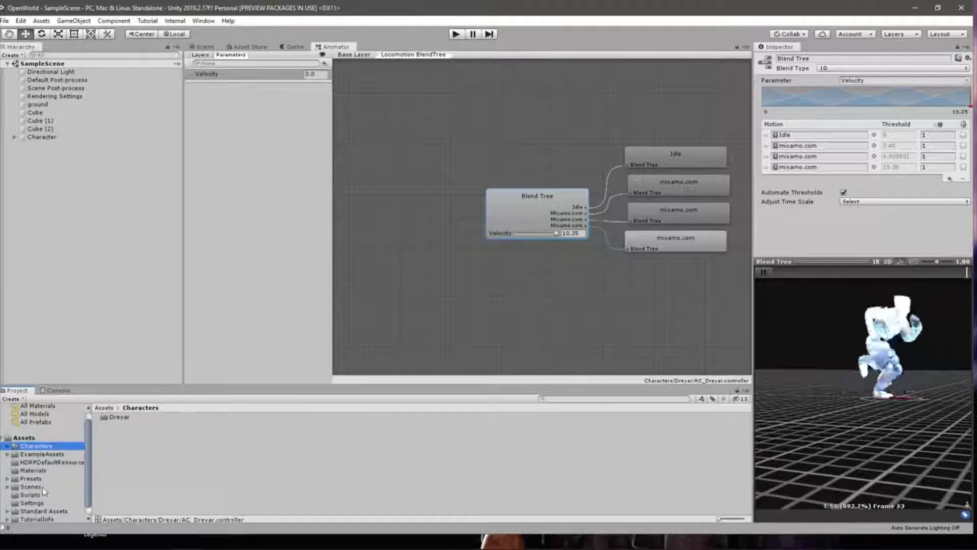
pyautogui.scroll(-1, 42, 487)
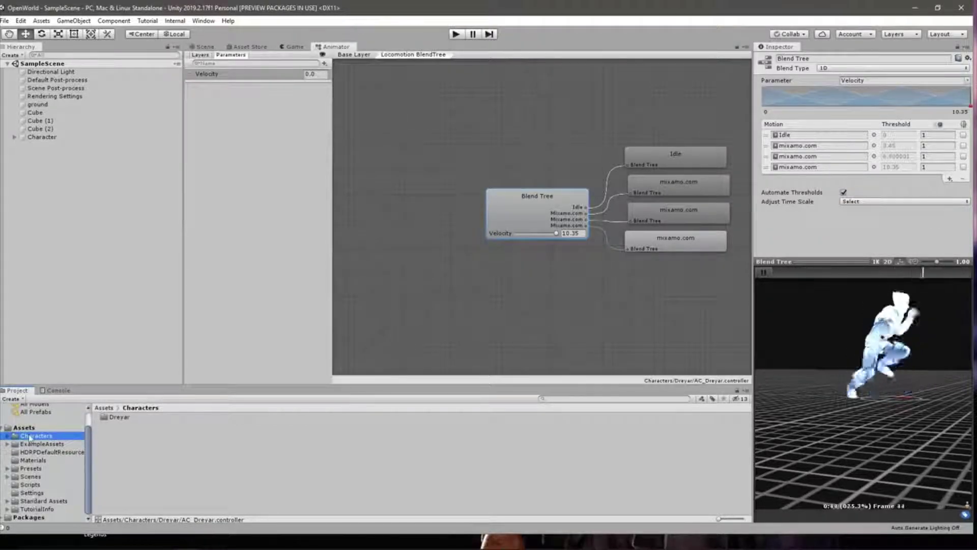
pyautogui.click(28, 476)
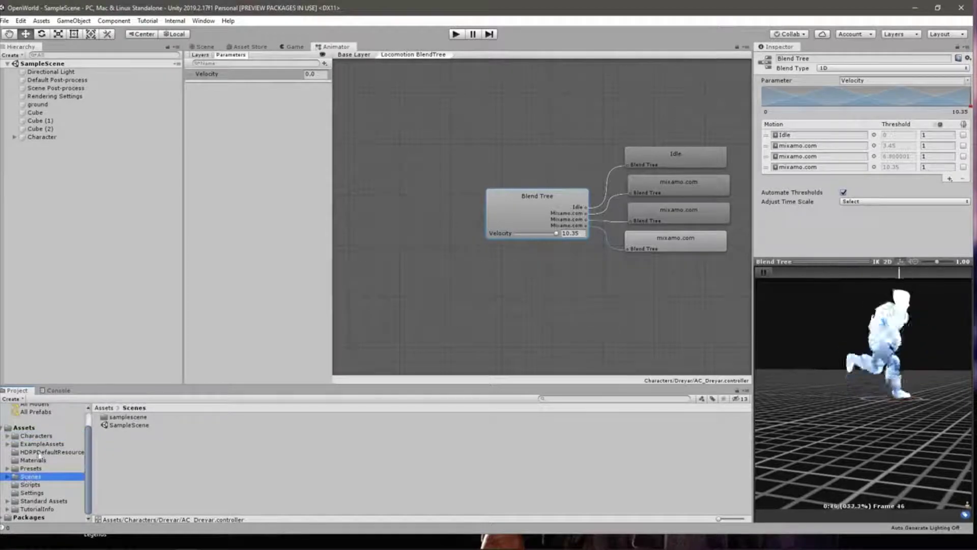
pyautogui.click(40, 485)
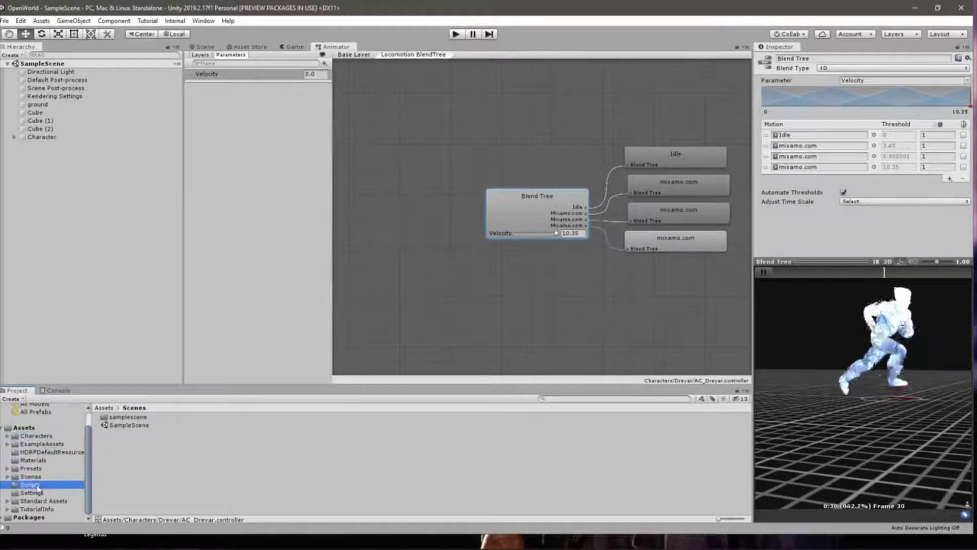
pyautogui.click(36, 436)
# Go to Characters > Dreyar > Animations and select the Running (1) clip.
pyautogui.doubleClick(116, 417)
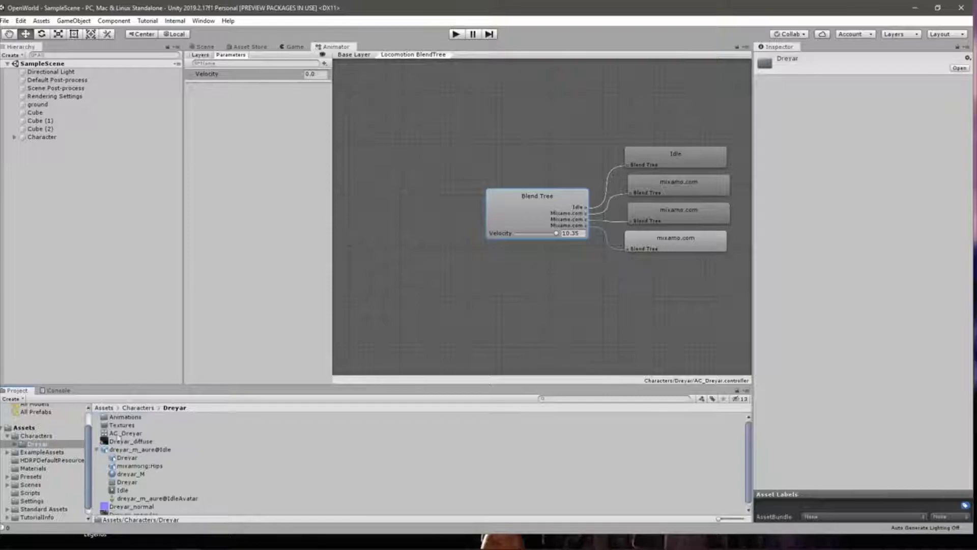
pyautogui.press('BackSpace')
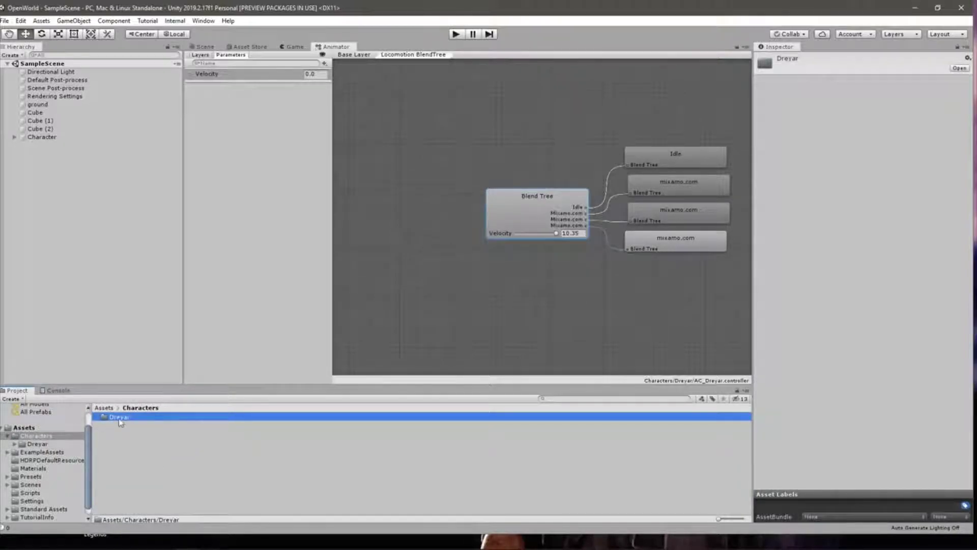
pyautogui.doubleClick(120, 419)
pyautogui.doubleClick(124, 417)
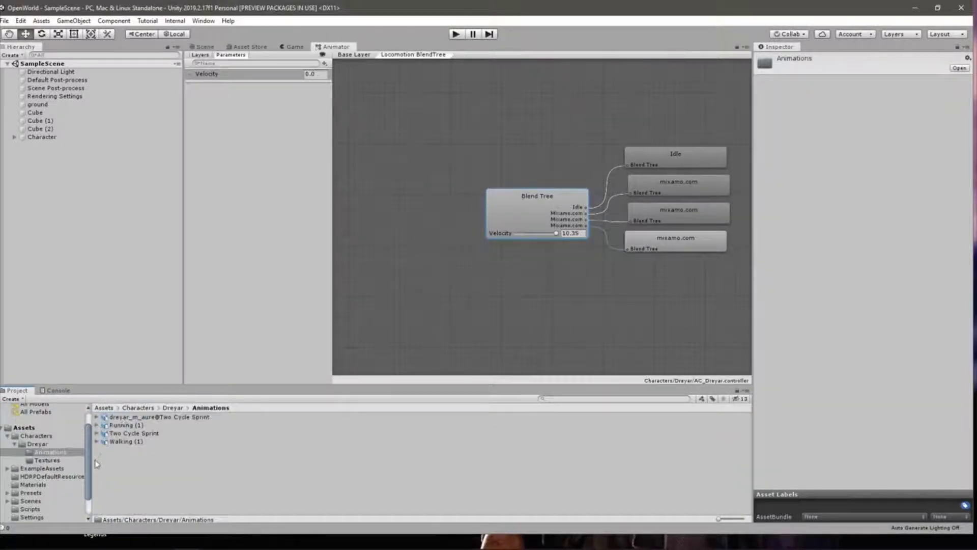
pyautogui.click(124, 425)
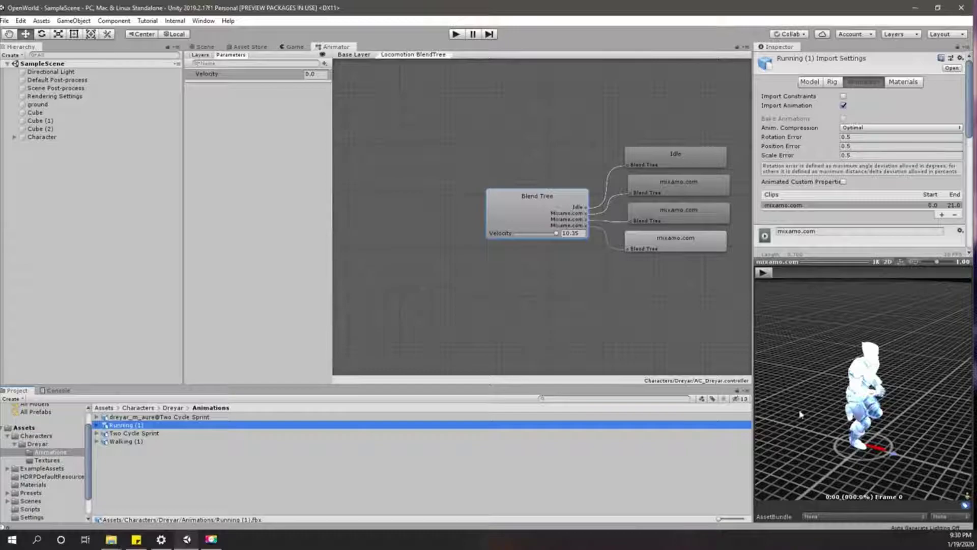
pyautogui.click(763, 273)
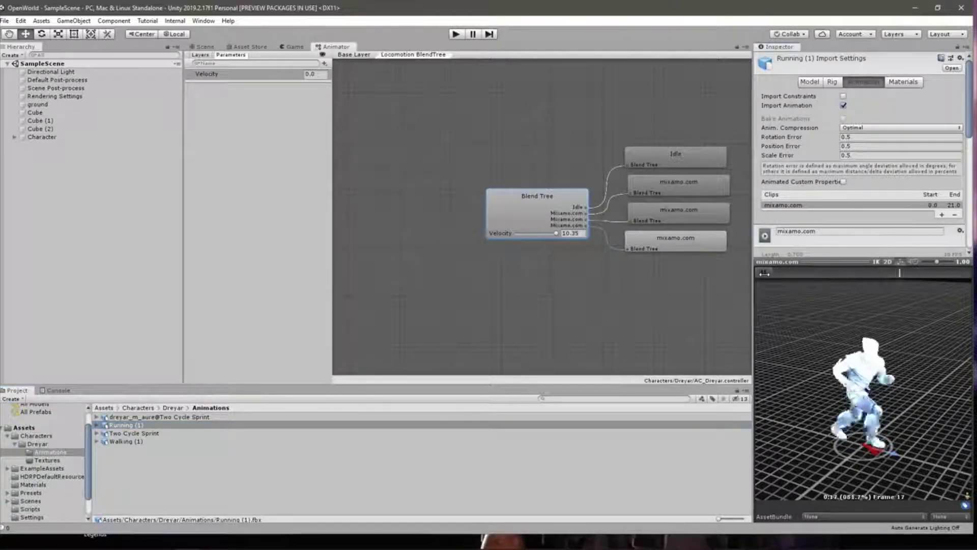
pyautogui.click(763, 272)
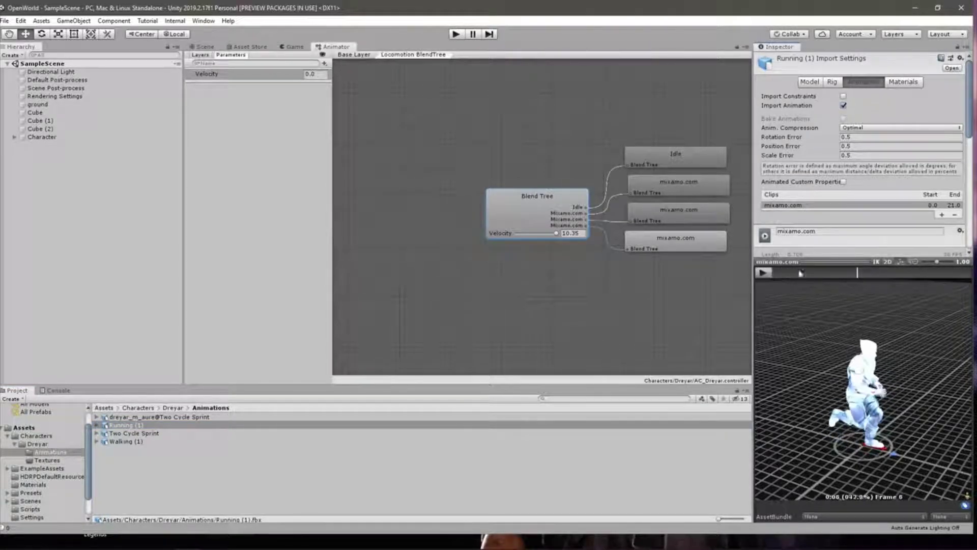
pyautogui.moveTo(789, 279); pyautogui.dragTo(763, 273)
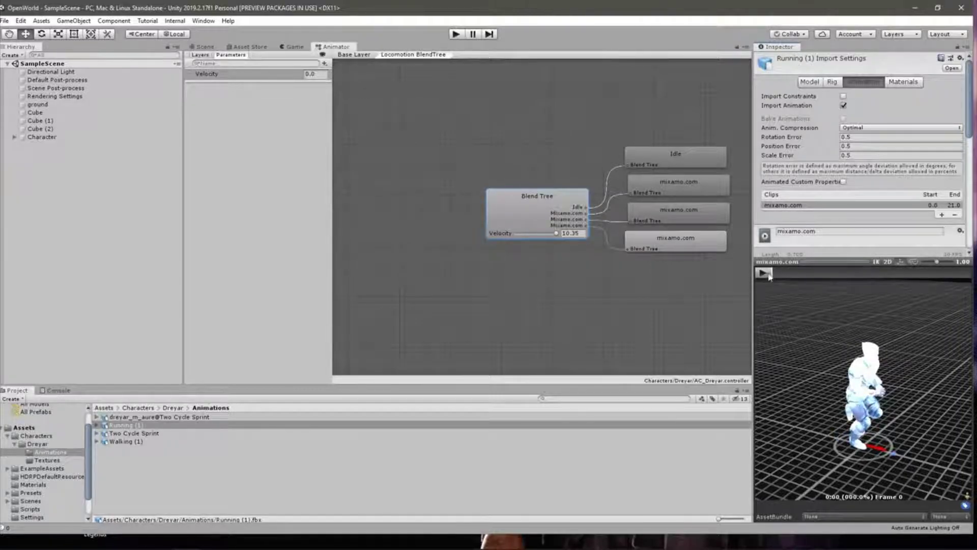
pyautogui.moveTo(773, 273); pyautogui.dragTo(729, 255)
pyautogui.click(797, 273)
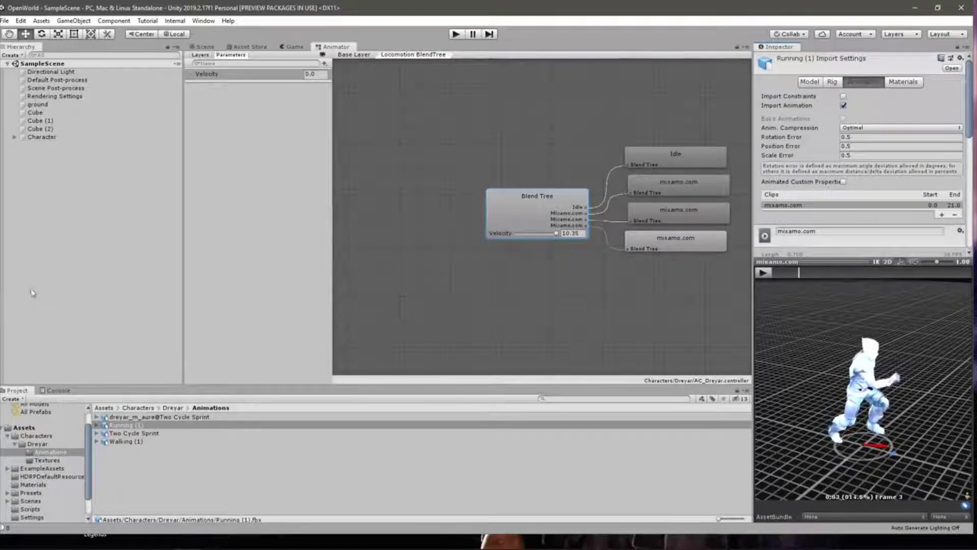
pyautogui.click(144, 417)
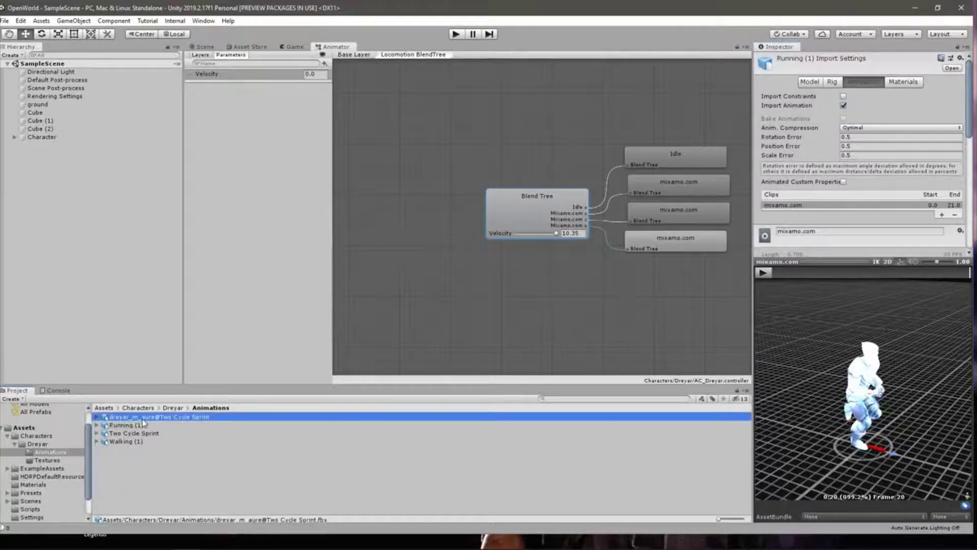
# Scrub the Two Cycle Sprint preview from its start to frame 15, then back near the start.
pyautogui.click(776, 275)
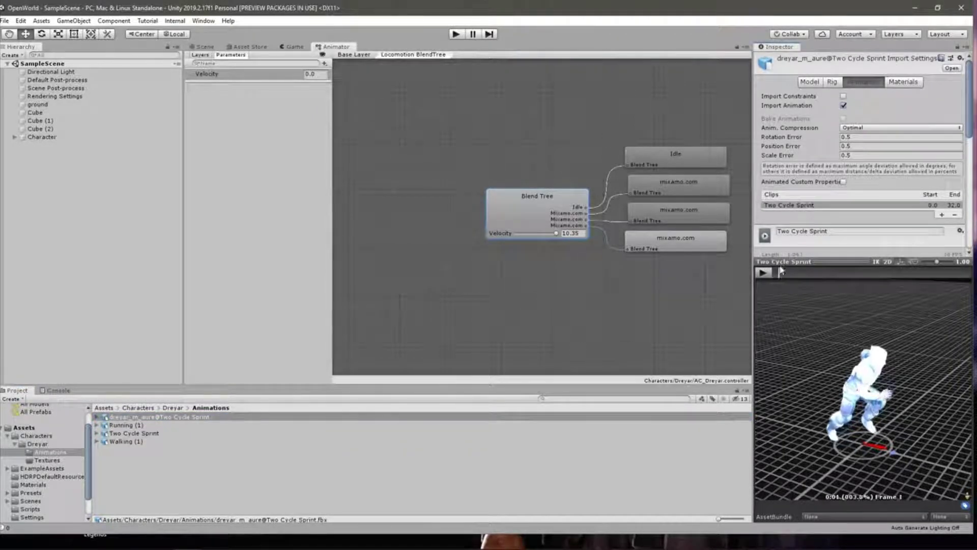
pyautogui.moveTo(781, 270)
pyautogui.mouseDown()
pyautogui.moveTo(939, 274)
pyautogui.moveTo(771, 262)
pyautogui.moveTo(967, 272)
pyautogui.mouseUp()
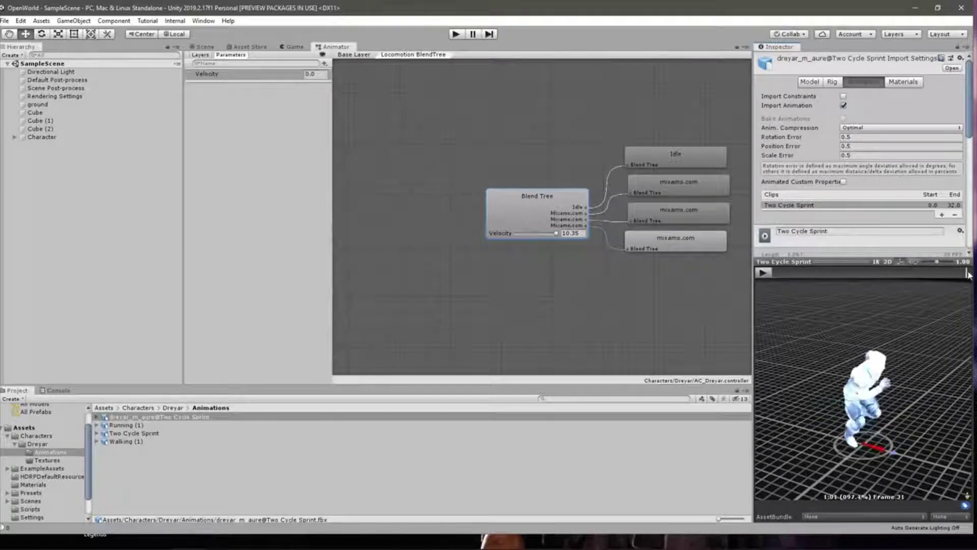
pyautogui.click(786, 262)
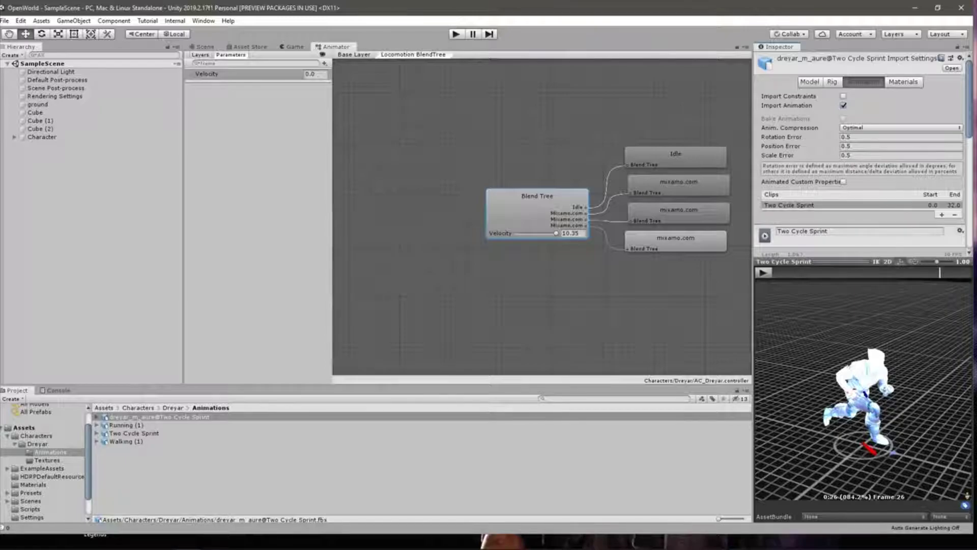
# Compare Running (1) previewed at frame 7 with Two Cycle Sprint at frame 12.
pyautogui.click(192, 425)
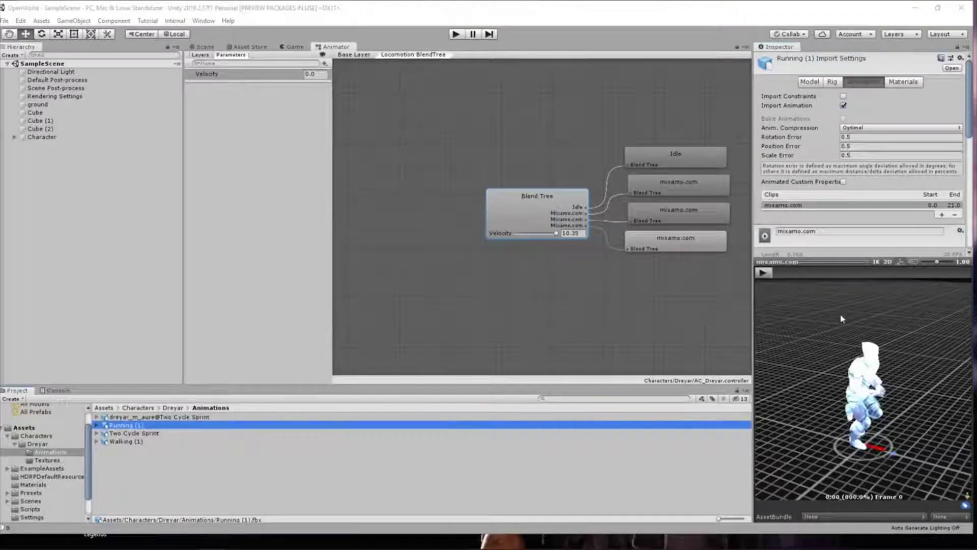
pyautogui.moveTo(841, 319); pyautogui.dragTo(904, 356)
pyautogui.moveTo(777, 273); pyautogui.dragTo(955, 286)
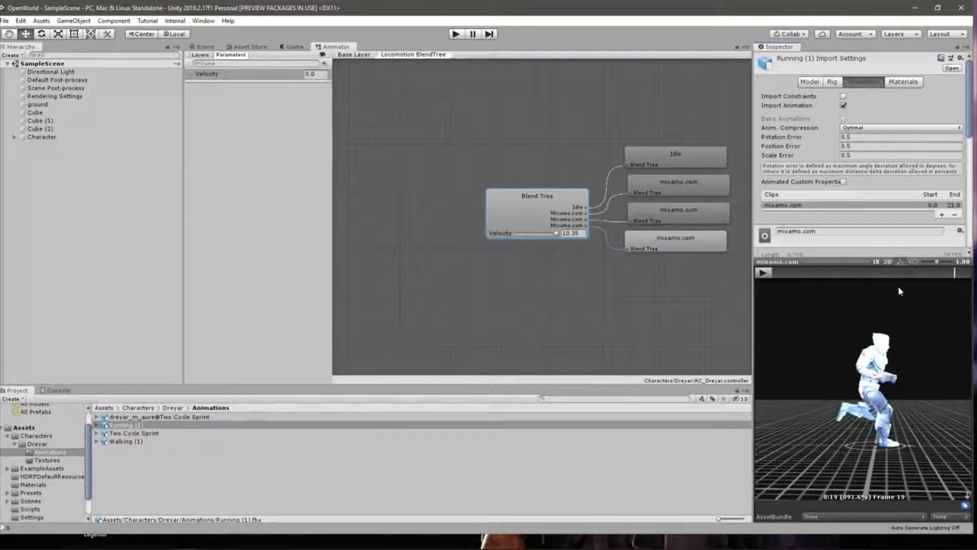
pyautogui.click(220, 417)
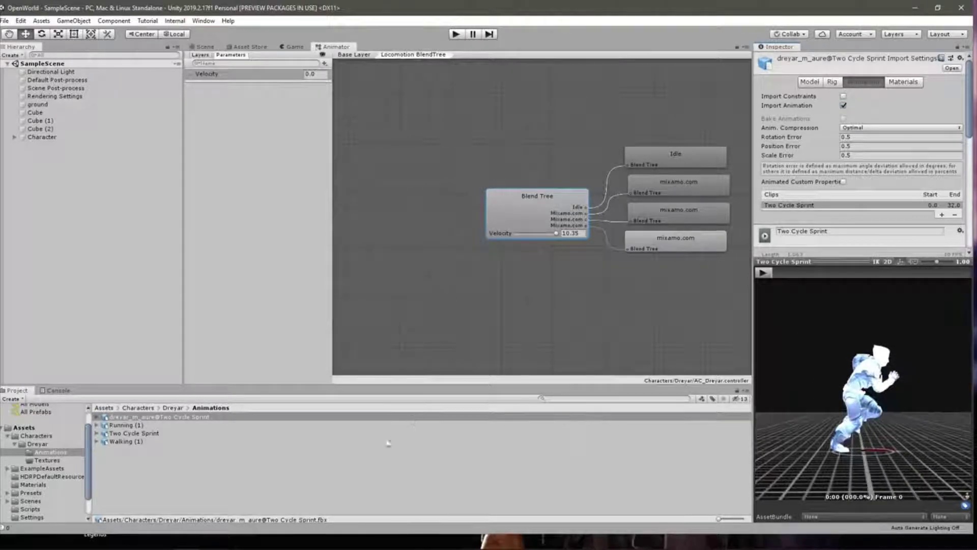
pyautogui.moveTo(774, 274); pyautogui.dragTo(949, 290)
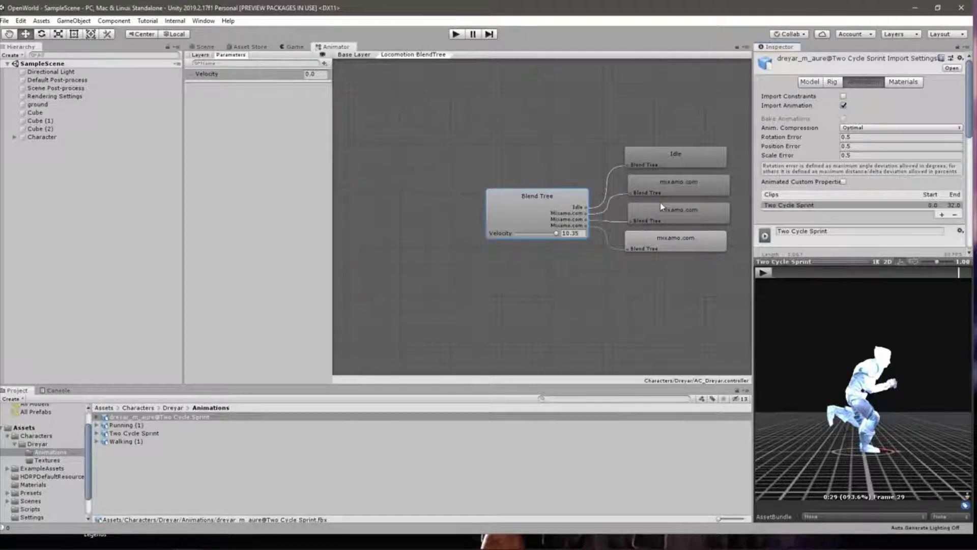
# View Walking (1), then inspect the blend tree's fourth motion and its motion list.
pyautogui.click(126, 441)
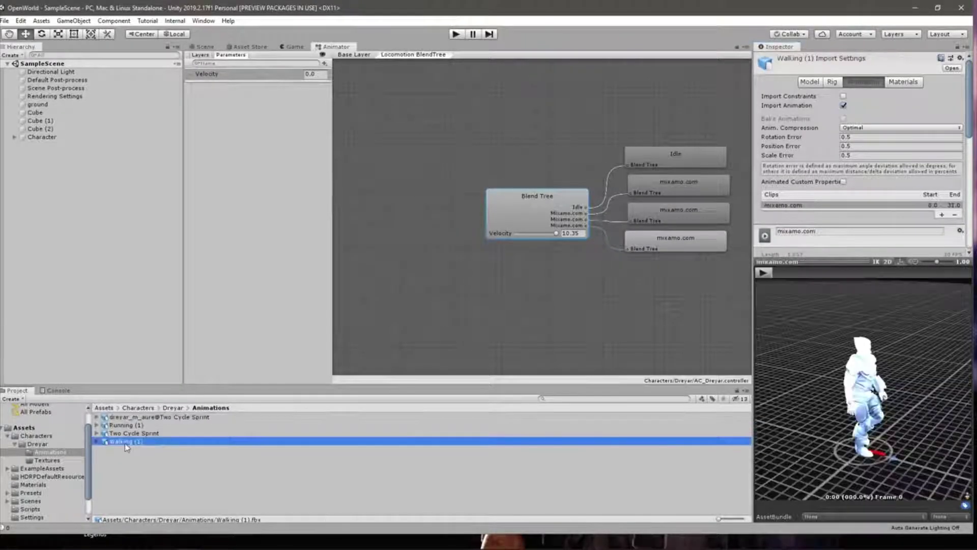
pyautogui.moveTo(848, 440); pyautogui.dragTo(870, 407)
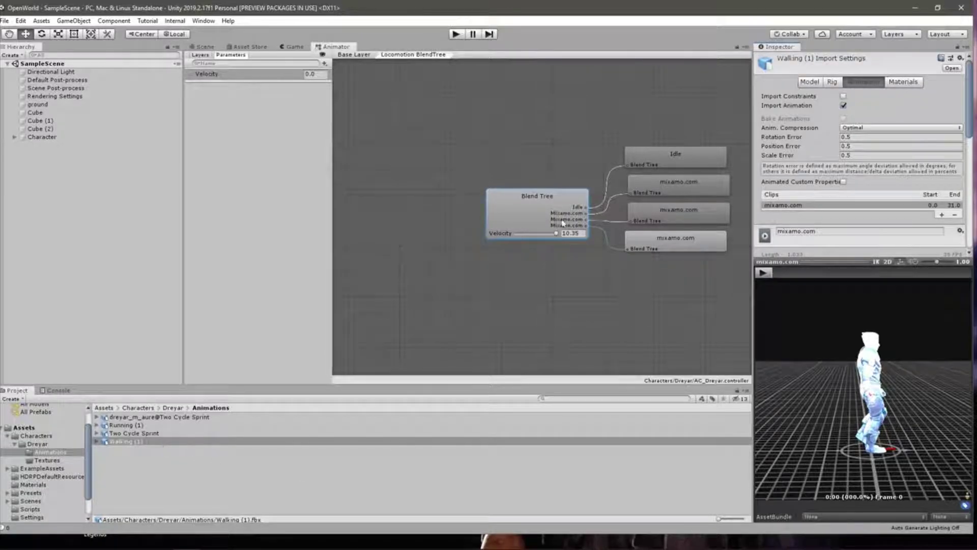
pyautogui.click(648, 237)
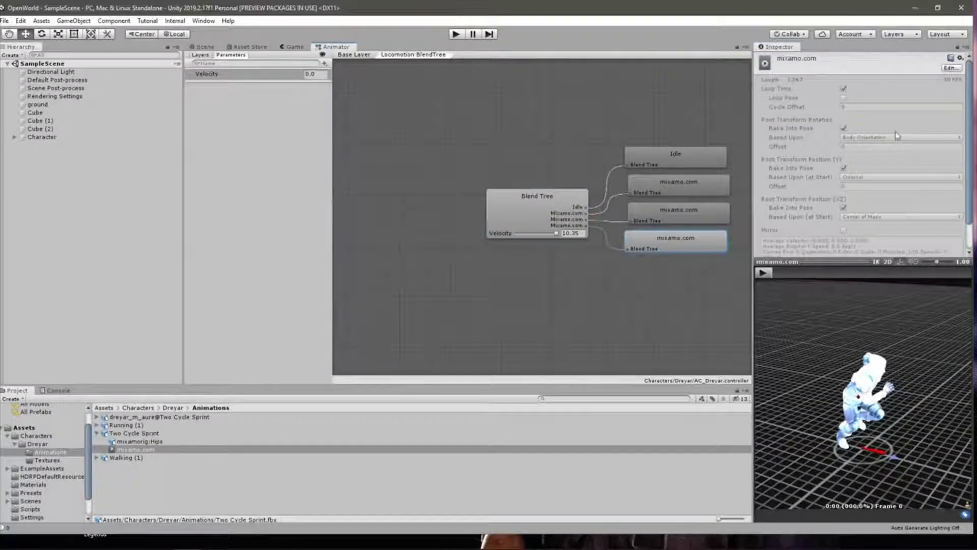
pyautogui.scroll(-3, 897, 135)
pyautogui.click(529, 217)
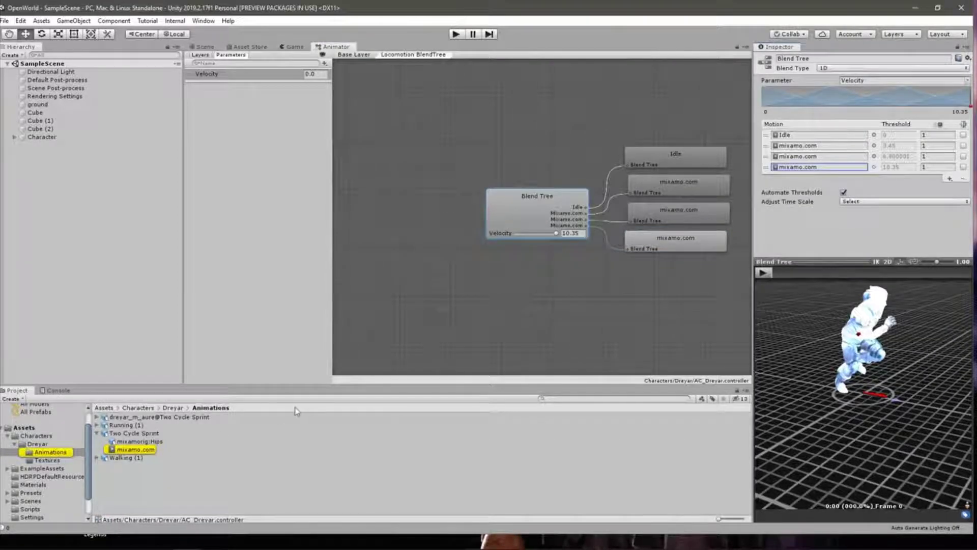
# Play the Two Cycle Sprint clip, scrub Walking (1) to frame 23, and return to Two Cycle Sprint settings.
pyautogui.click(134, 432)
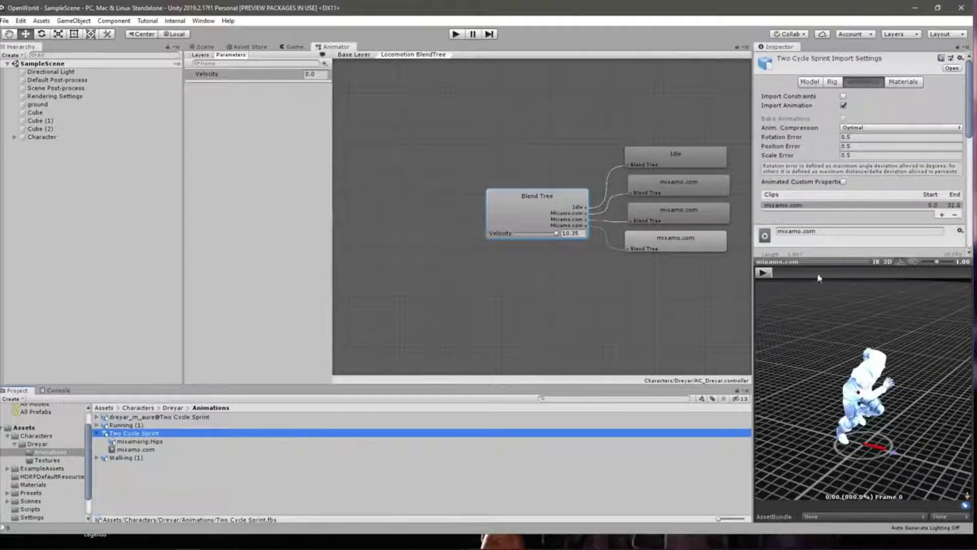
pyautogui.click(763, 273)
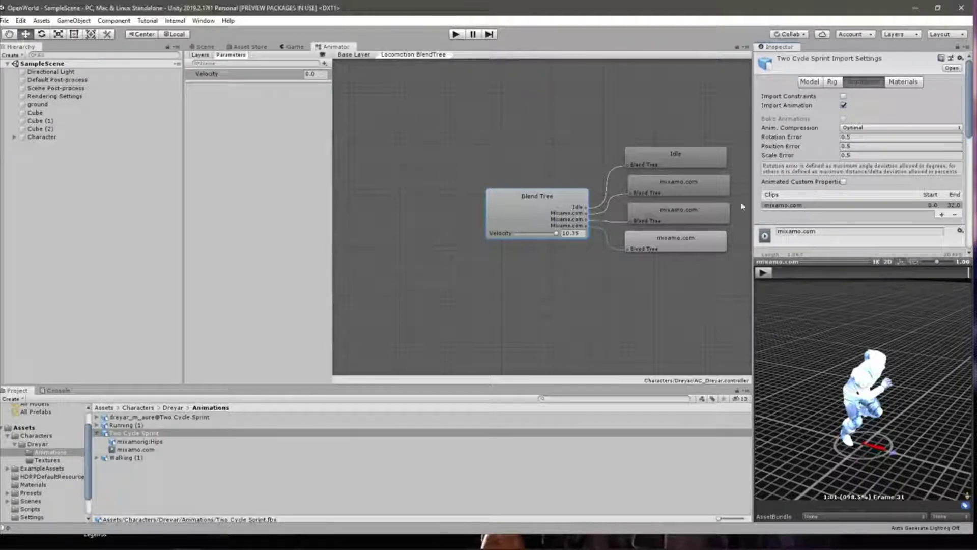
pyautogui.click(120, 457)
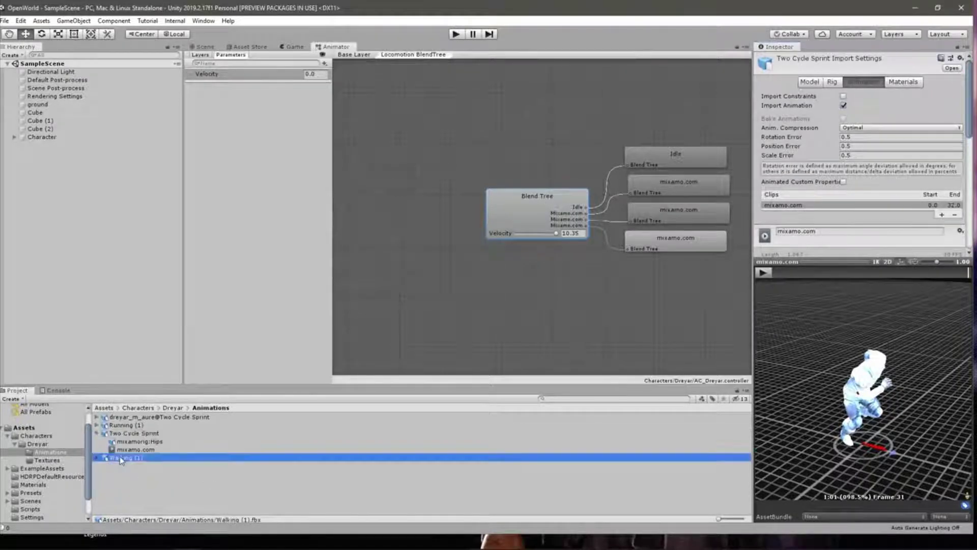
pyautogui.click(778, 273)
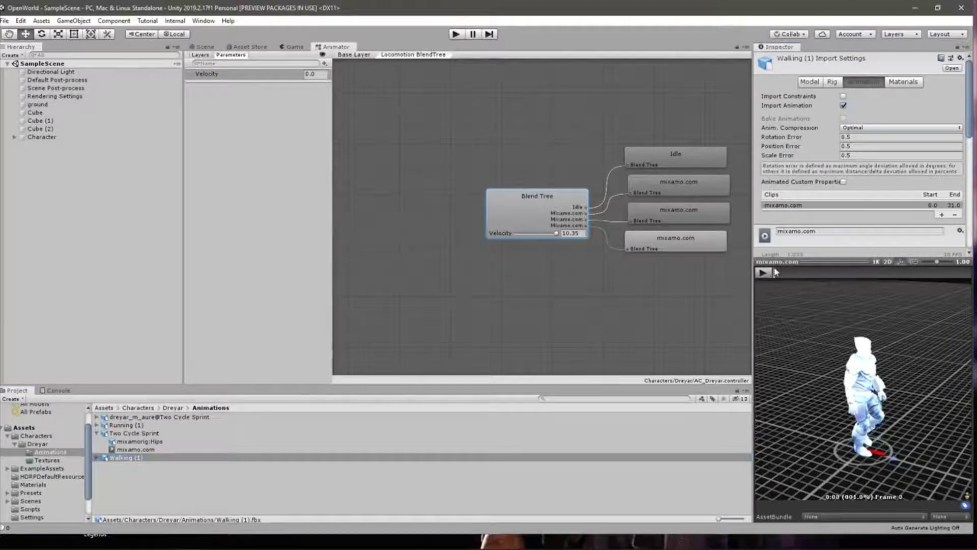
pyautogui.moveTo(778, 273); pyautogui.dragTo(958, 273)
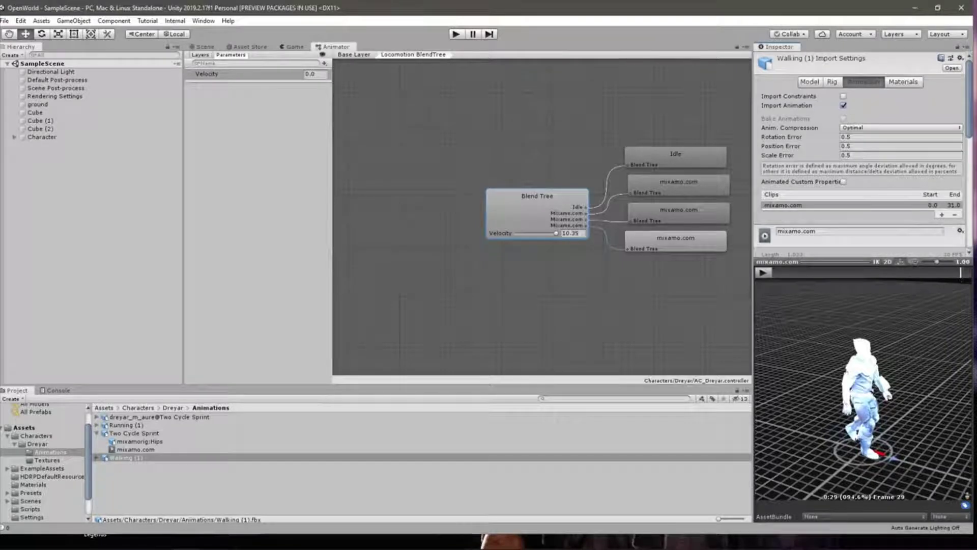
pyautogui.click(96, 433)
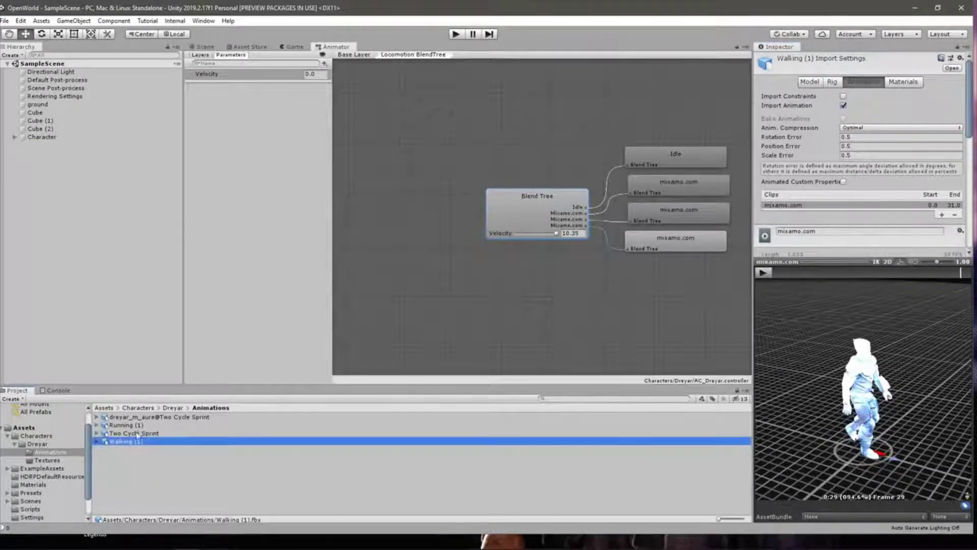
pyautogui.click(139, 433)
# Reveal the clip's Start/End and Loop Time settings and scrub the sprint preview through frames 2, 5 and 14.
pyautogui.scroll(-3, 835, 175)
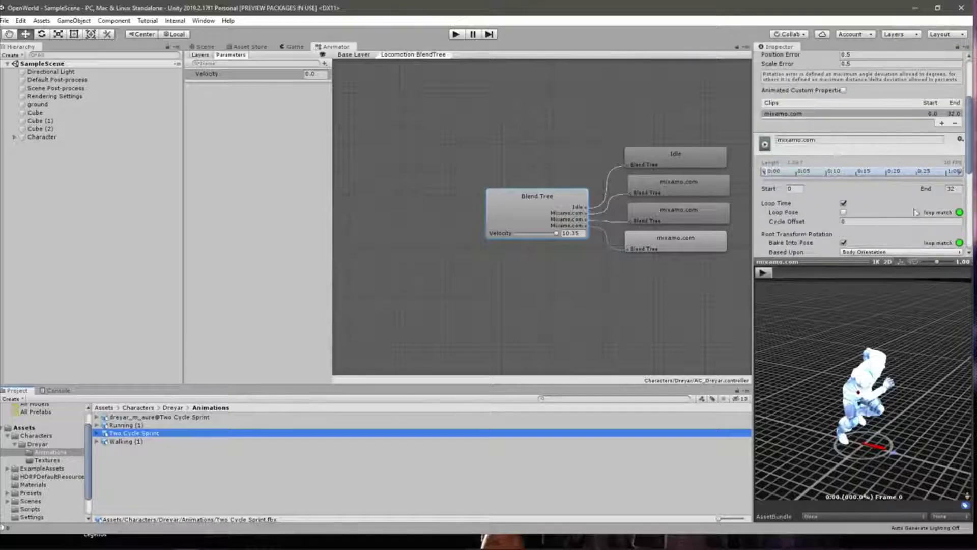
pyautogui.click(790, 273)
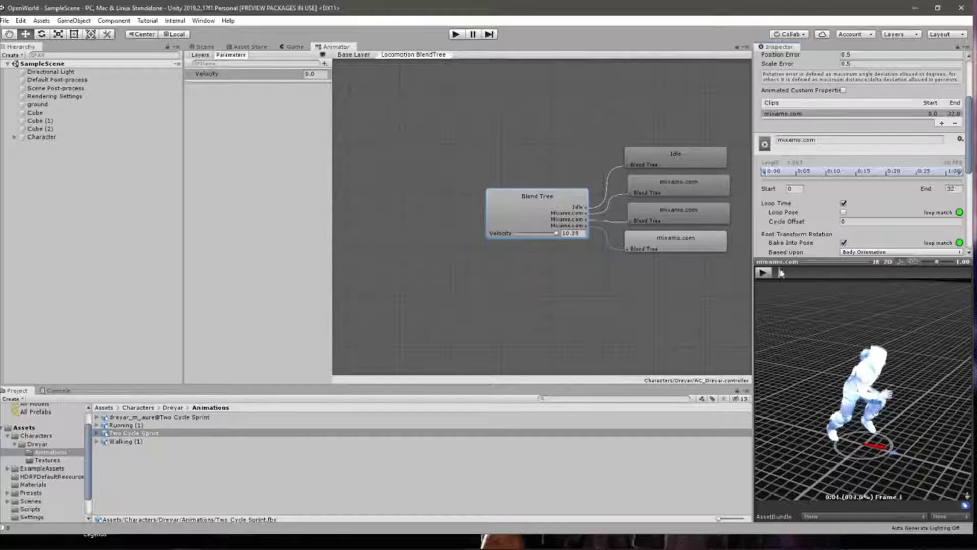
pyautogui.click(811, 272)
pyautogui.moveTo(811, 272); pyautogui.dragTo(891, 384)
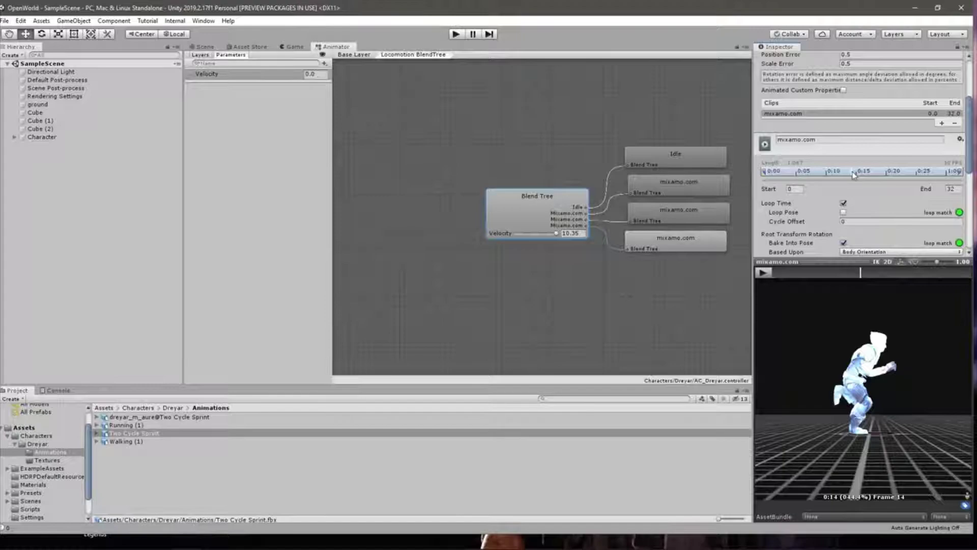
# Rewind the sprint preview to frame 0 via frame 5 and start a new Snipping Tool capture.
pyautogui.moveTo(871, 274); pyautogui.dragTo(737, 281)
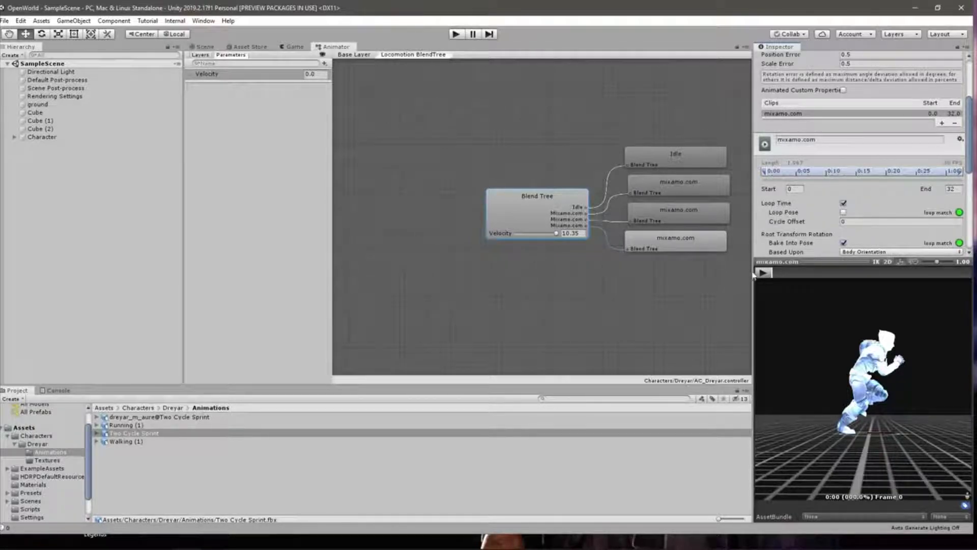
pyautogui.moveTo(766, 274); pyautogui.dragTo(863, 287)
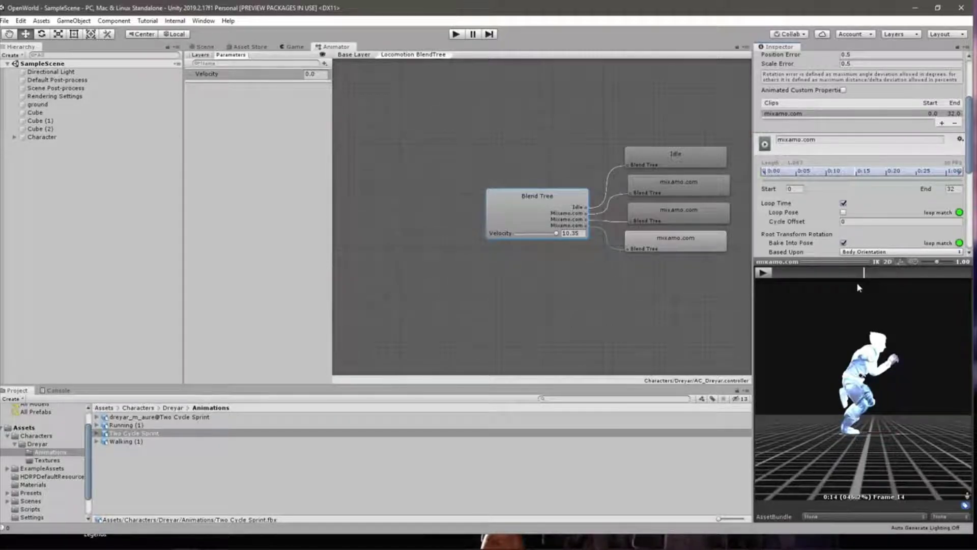
pyautogui.click(763, 272)
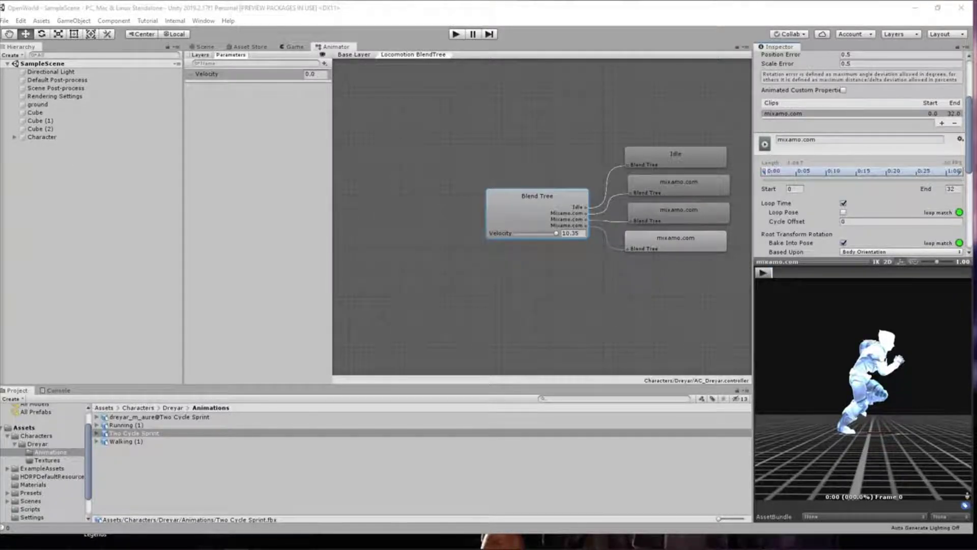
pyautogui.click(323, 301)
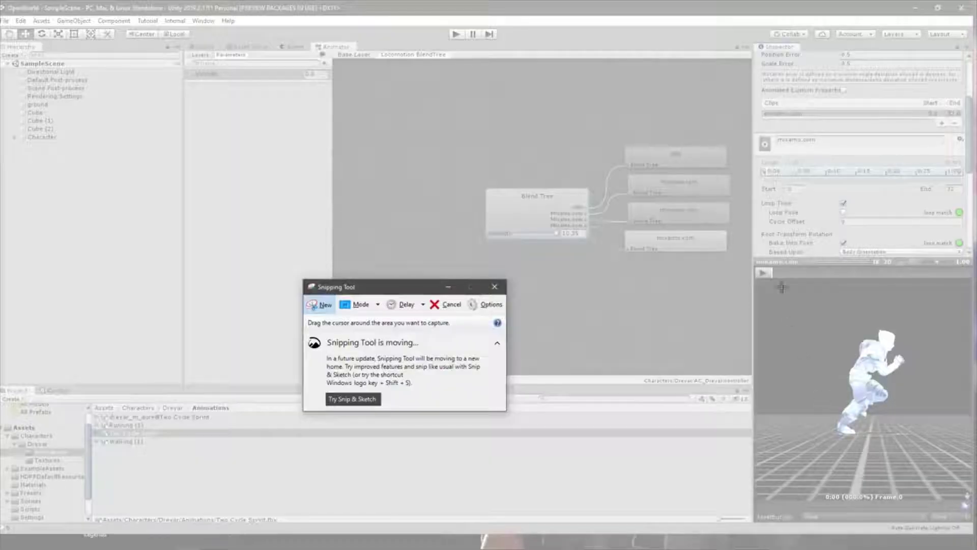
# Snip the sprint preview, then scrub it to frame 3 and back to frame 15.
pyautogui.moveTo(761, 283); pyautogui.dragTo(934, 474)
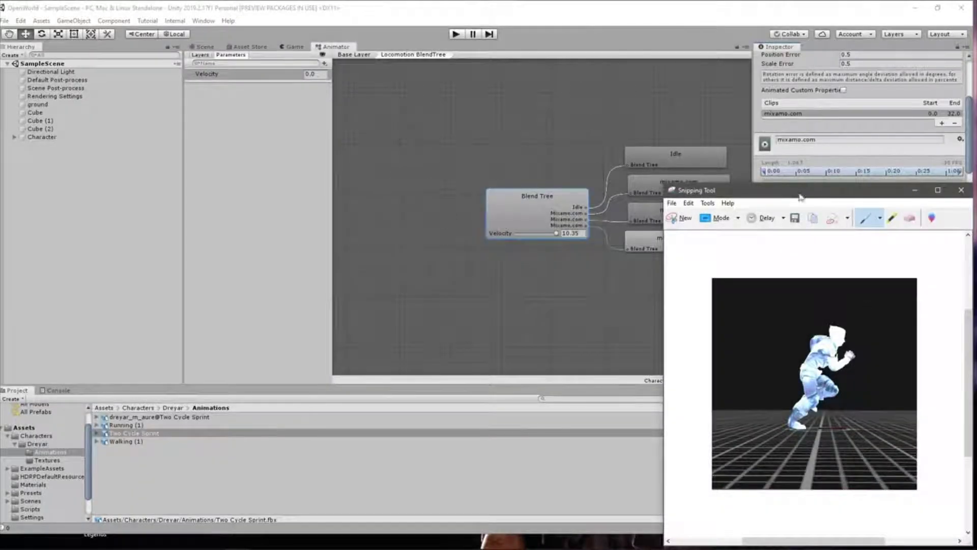
pyautogui.hotkey('alt', 'Tab')
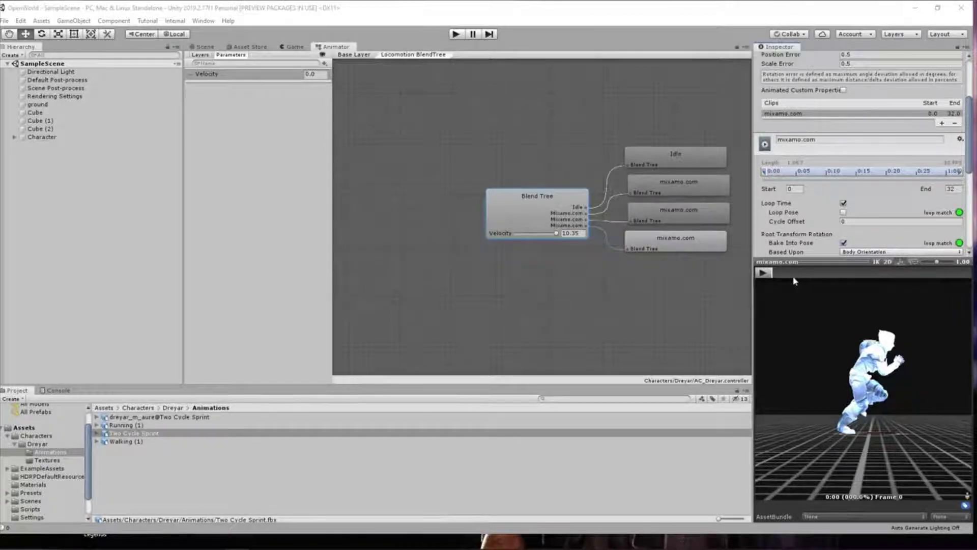
pyautogui.moveTo(782, 275); pyautogui.dragTo(876, 273)
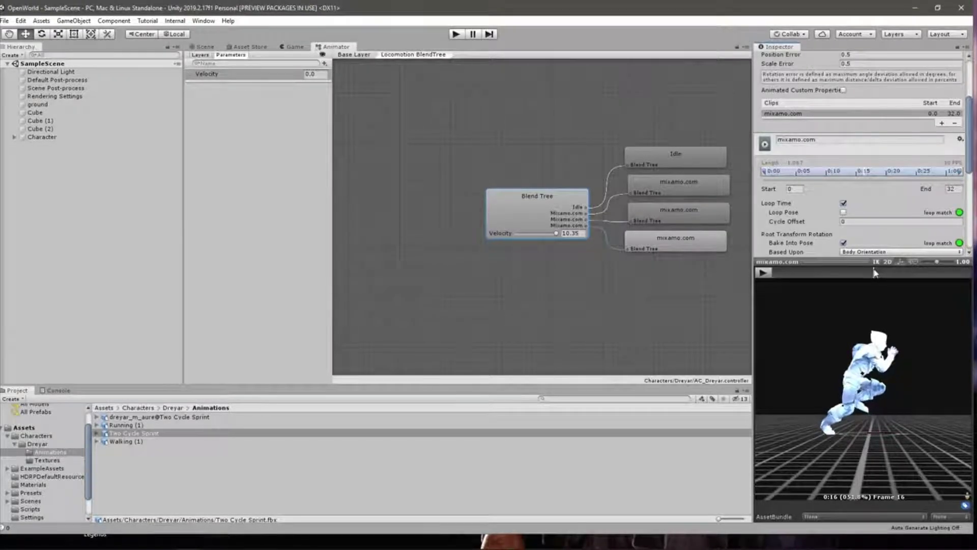
pyautogui.moveTo(876, 273); pyautogui.dragTo(872, 273)
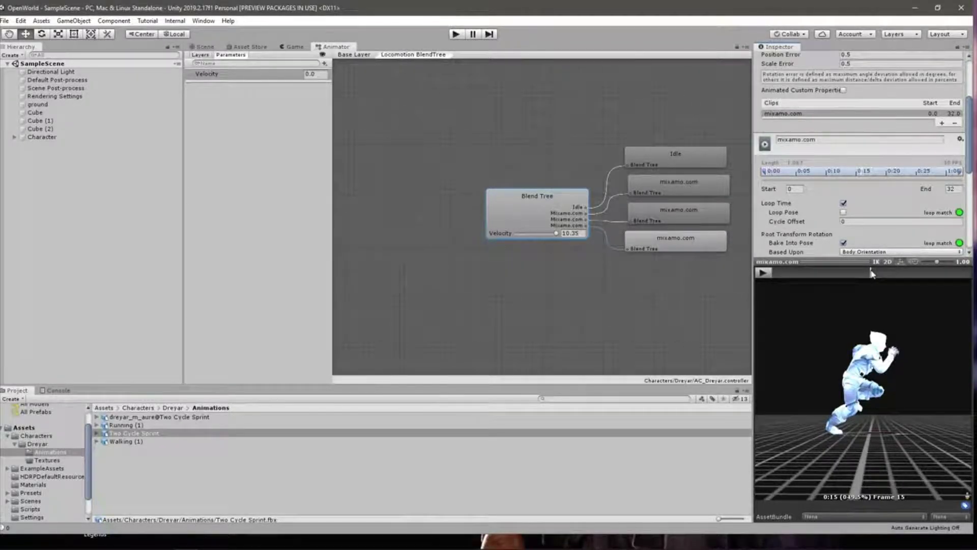
# Capture the frame-15 sprint pose, move the snip aside, and bring Unity back in front.
pyautogui.moveTo(753, 285); pyautogui.dragTo(958, 496)
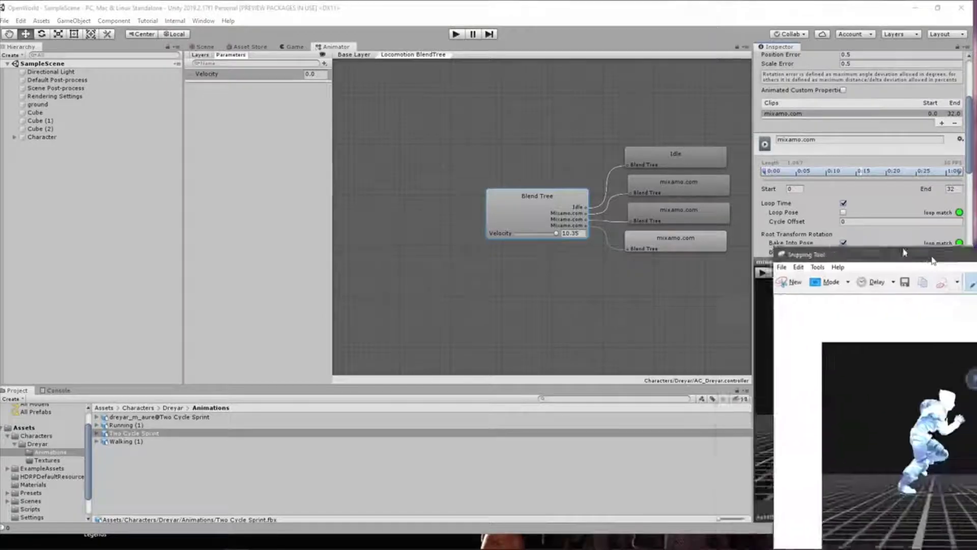
pyautogui.moveTo(932, 257); pyautogui.dragTo(570, 193)
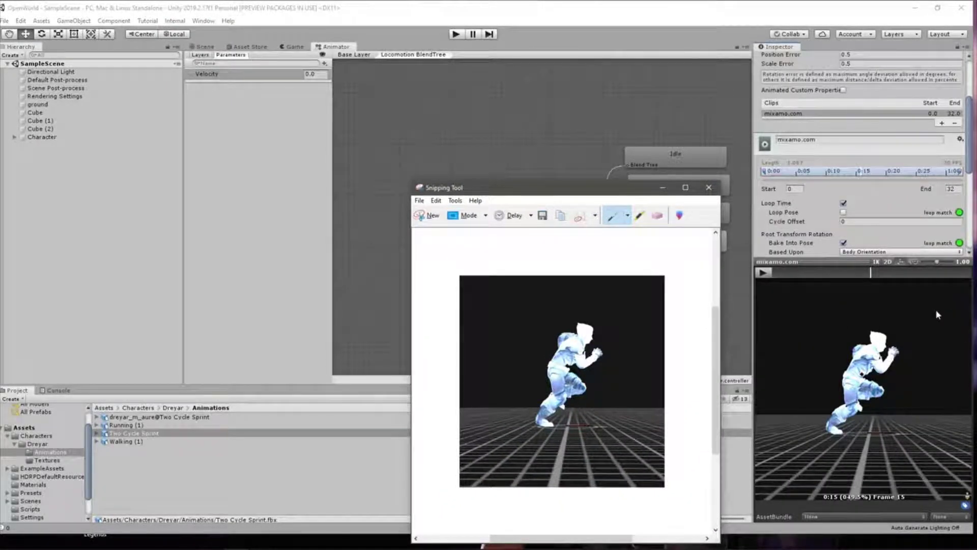
pyautogui.click(864, 176)
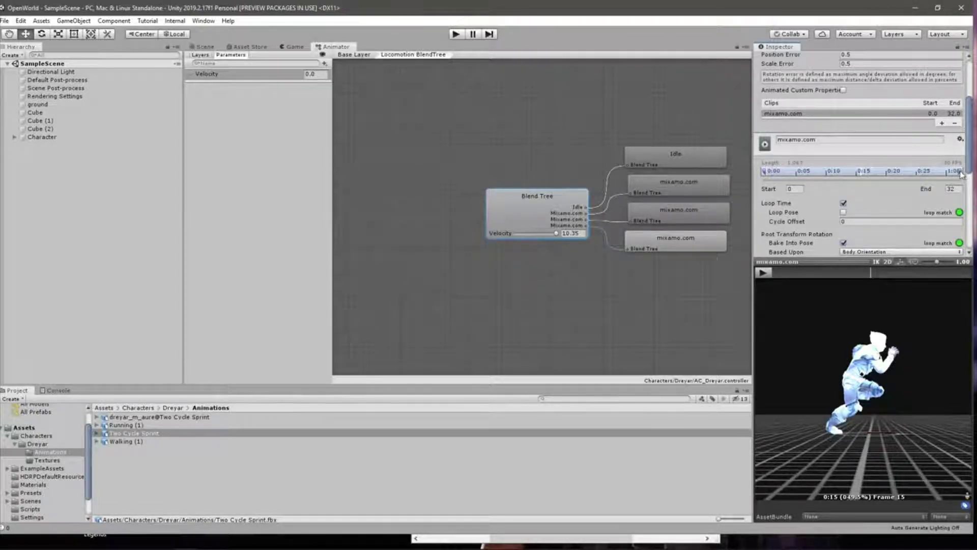
# Trim the Two Cycle Sprint clip to end at 16.1 and apply the import settings.
pyautogui.moveTo(961, 174); pyautogui.dragTo(870, 175)
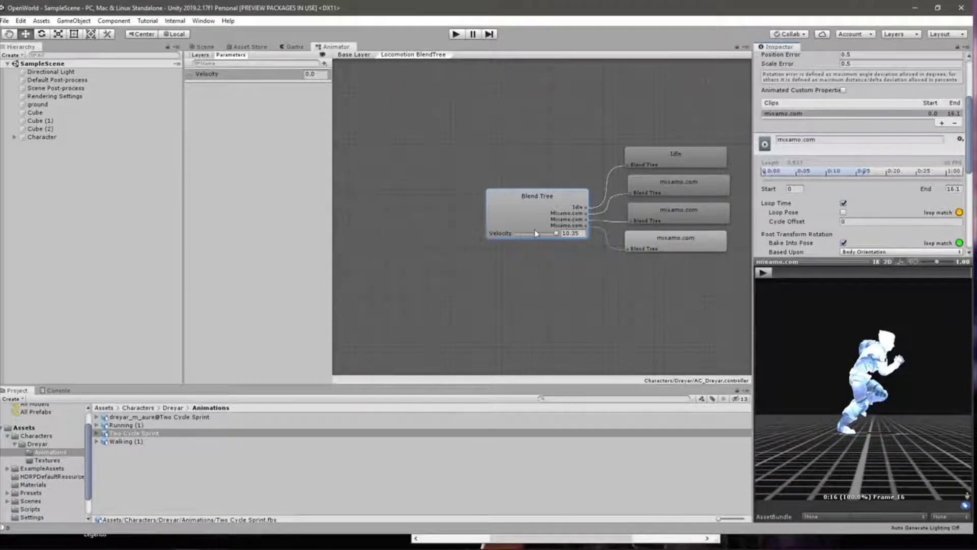
pyautogui.click(521, 215)
pyautogui.click(461, 294)
# Enter Velocity 5.6, test the blend at 4.6, about 9 and 10.35, then switch to the browser.
pyautogui.doubleClick(573, 233)
pyautogui.write('5.6')
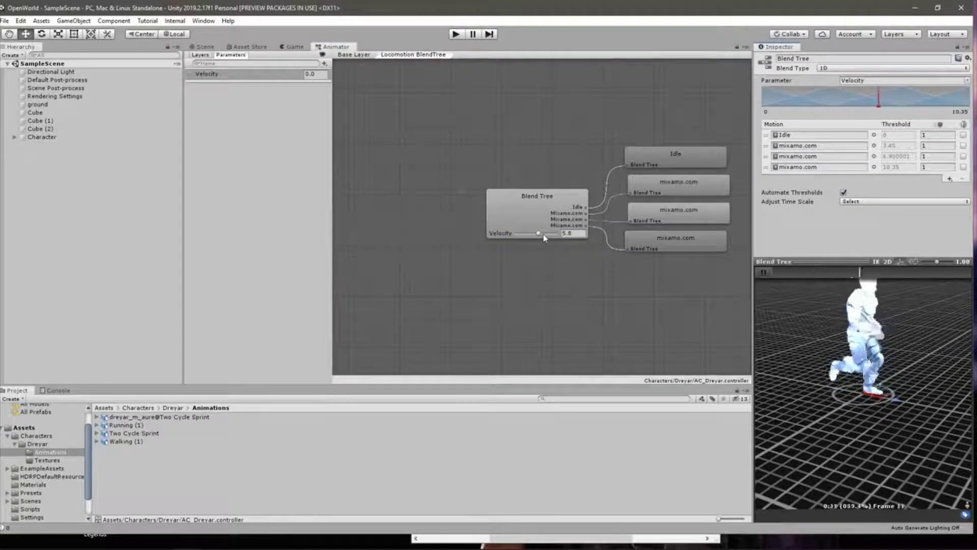
pyautogui.moveTo(539, 234)
pyautogui.mouseDown()
pyautogui.moveTo(515, 234)
pyautogui.moveTo(565, 227)
pyautogui.mouseUp()
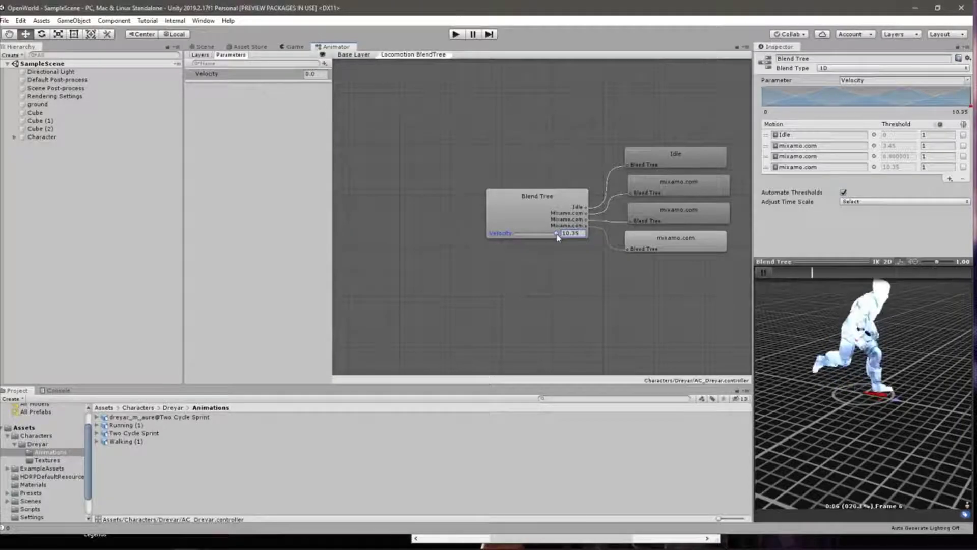
pyautogui.moveTo(557, 235)
pyautogui.mouseDown()
pyautogui.moveTo(519, 234)
pyautogui.moveTo(560, 233)
pyautogui.moveTo(548, 234)
pyautogui.mouseUp()
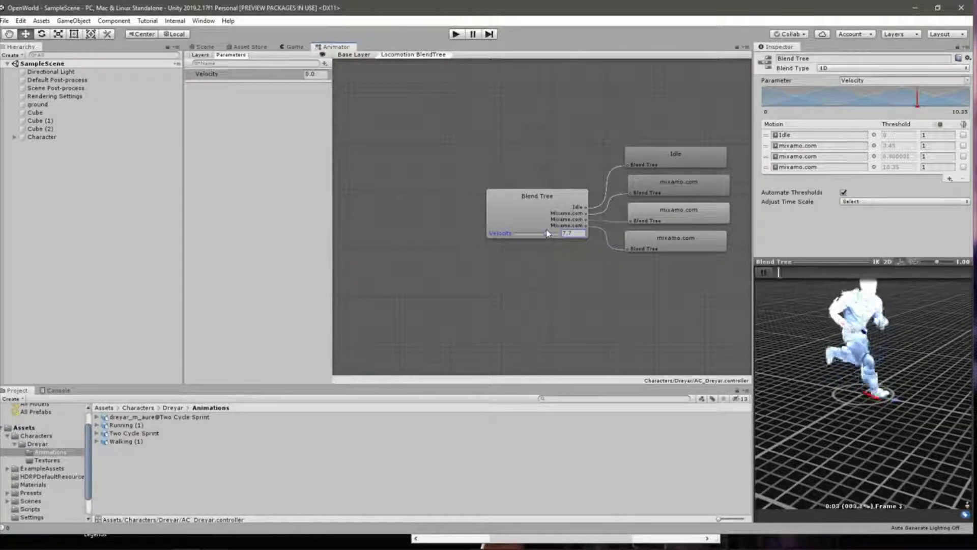
pyautogui.moveTo(548, 233); pyautogui.dragTo(563, 232)
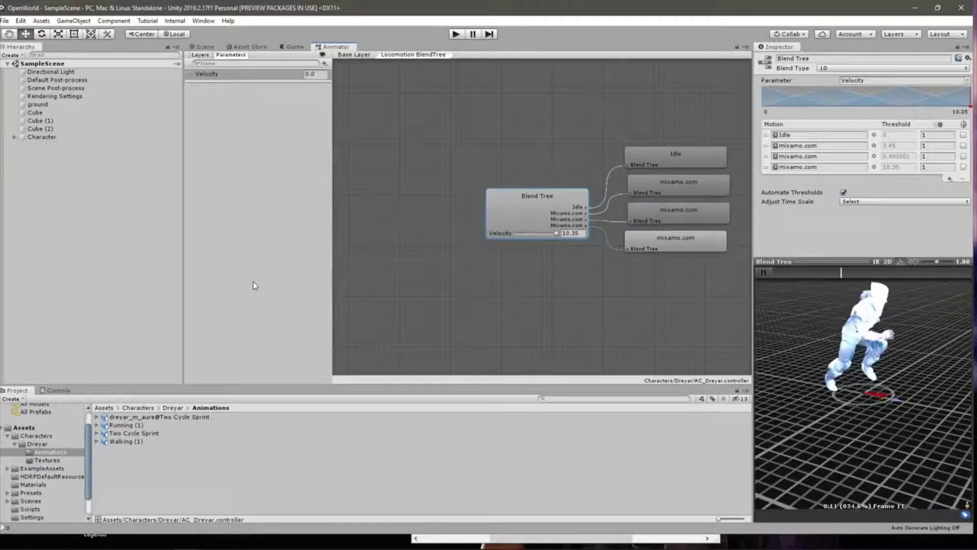
pyautogui.hotkey('alt', 'Tab')
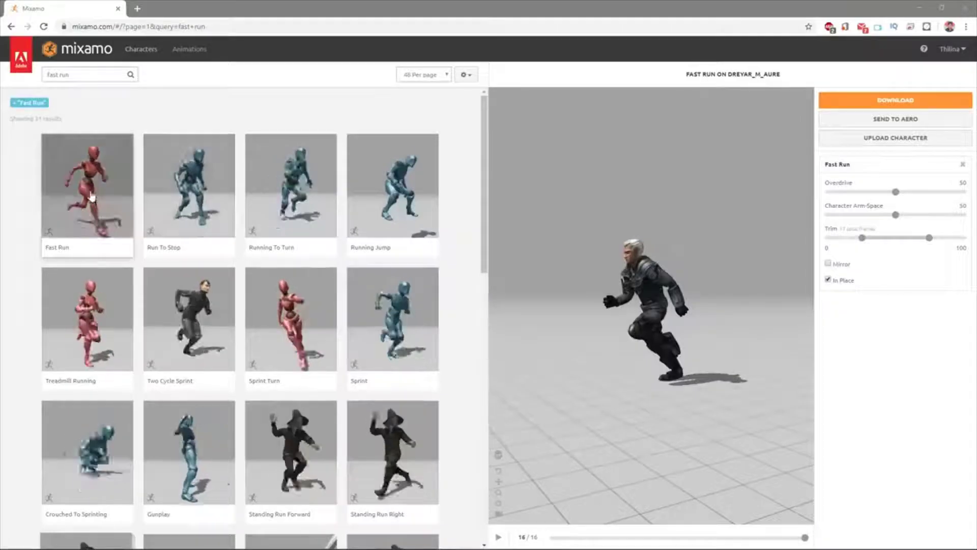
# Enable In Place for the Fast Run animation on Mixamo.
pyautogui.scroll(-2, 393, 224)
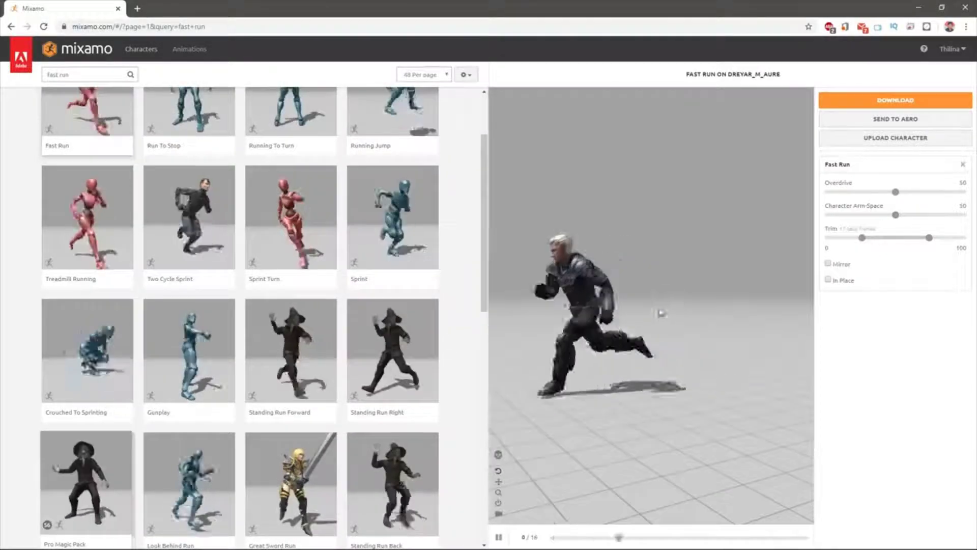
pyautogui.scroll(2, 183, 277)
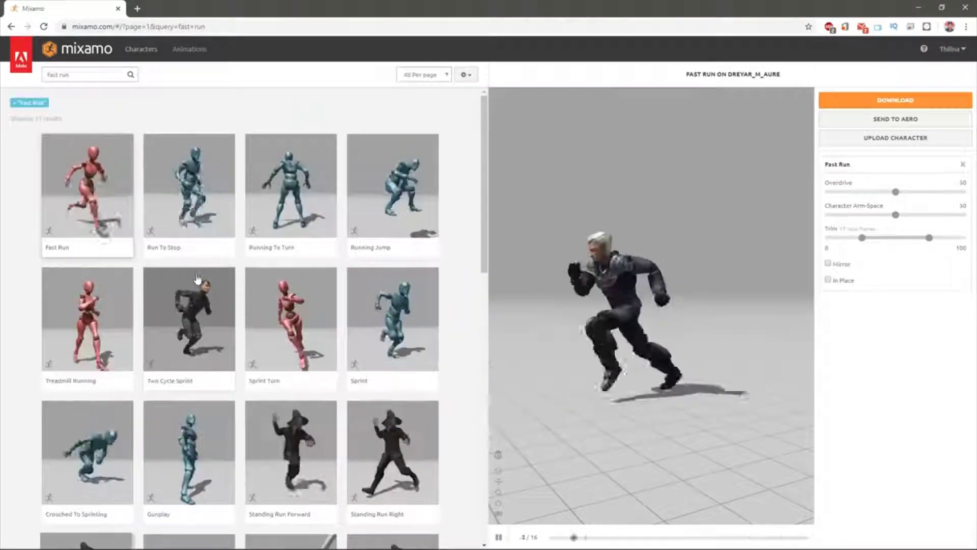
pyautogui.scroll(-5, 199, 278)
pyautogui.scroll(4, 216, 279)
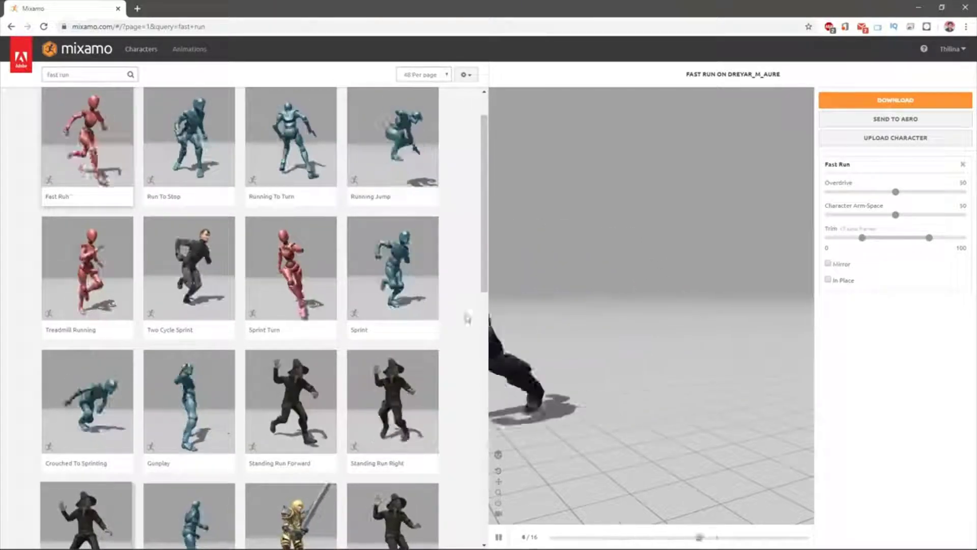
pyautogui.click(828, 279)
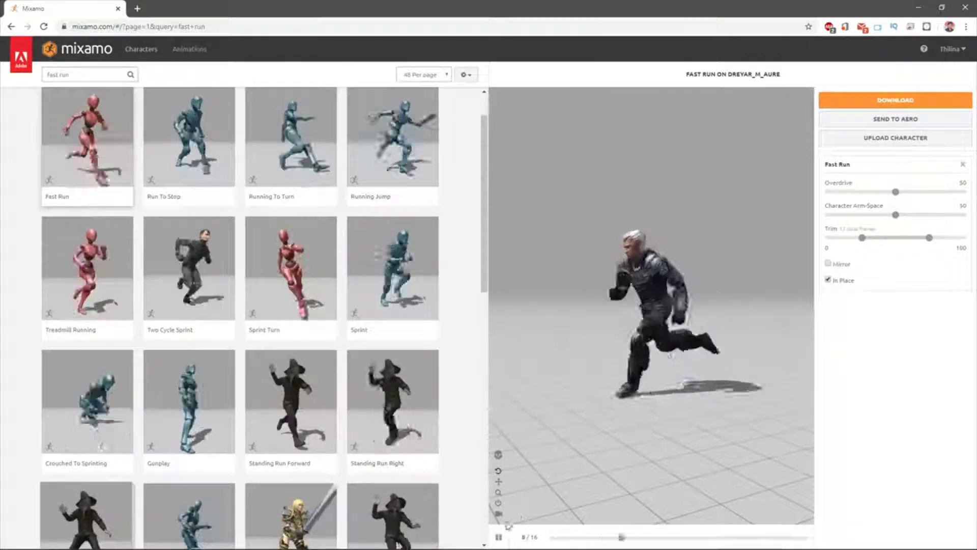
# Pause and scrub the Fast Run preview from a side view, then open Download settings.
pyautogui.click(499, 539)
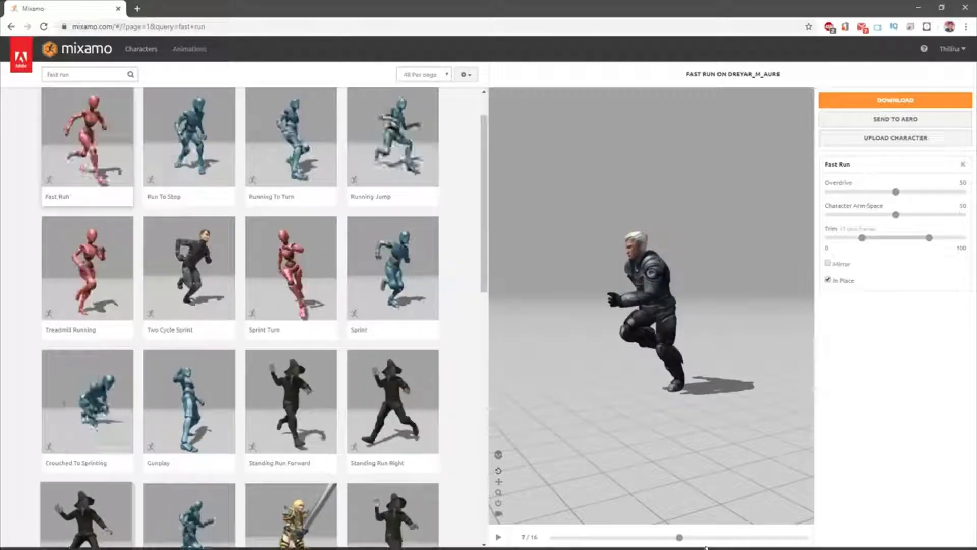
pyautogui.moveTo(679, 537); pyautogui.dragTo(553, 536)
pyautogui.moveTo(605, 367); pyautogui.dragTo(730, 414)
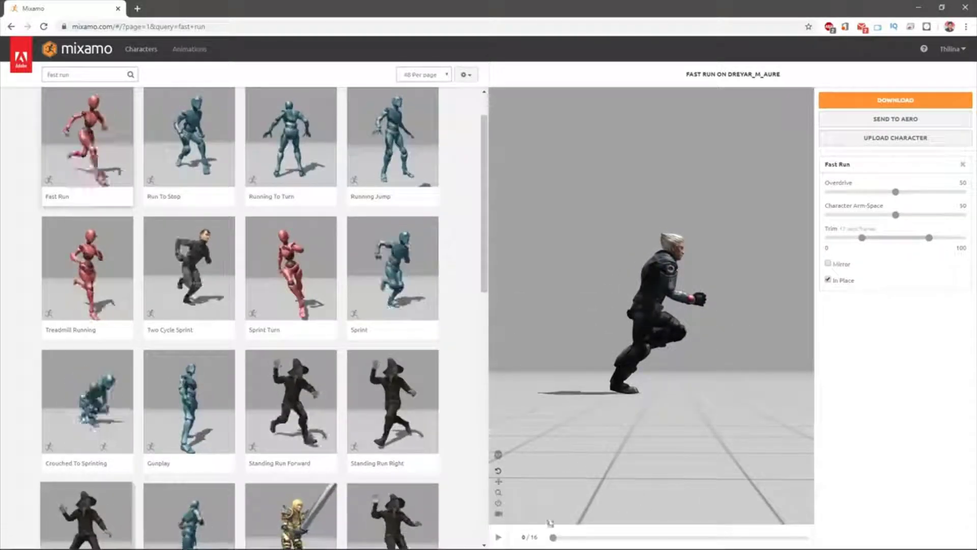
pyautogui.moveTo(554, 538); pyautogui.dragTo(809, 528)
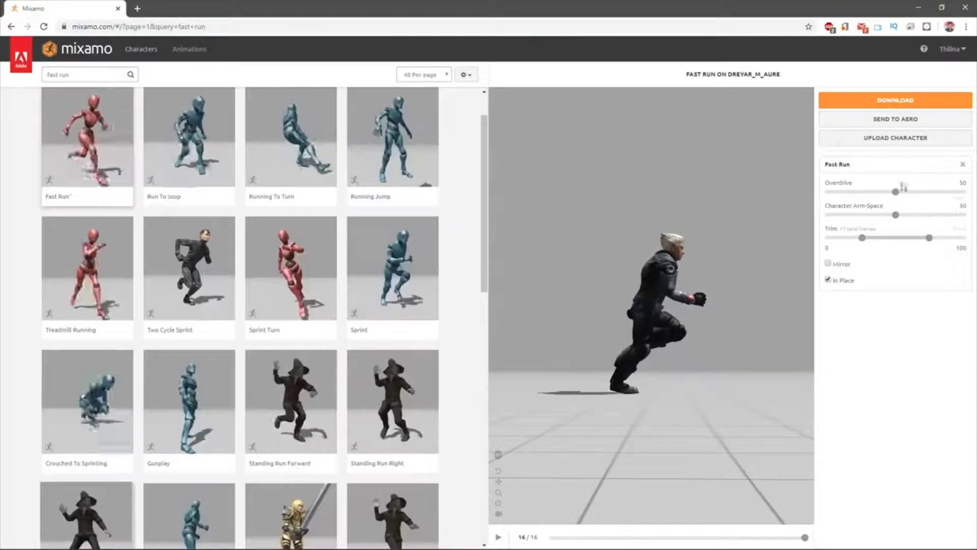
pyautogui.click(871, 105)
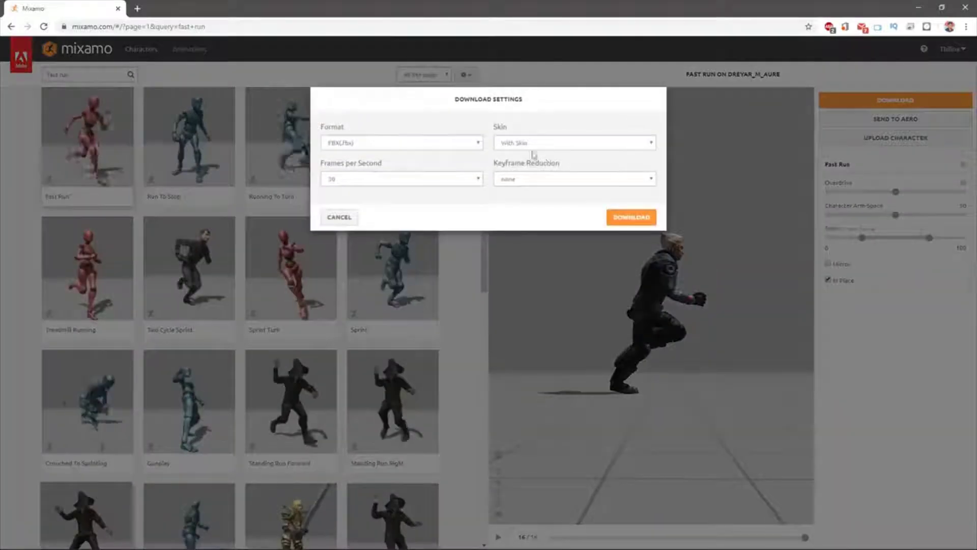
# Download Mixamo's Fast Run as an FBX without skin and drag it into Unity.
pyautogui.click(518, 143)
pyautogui.click(513, 162)
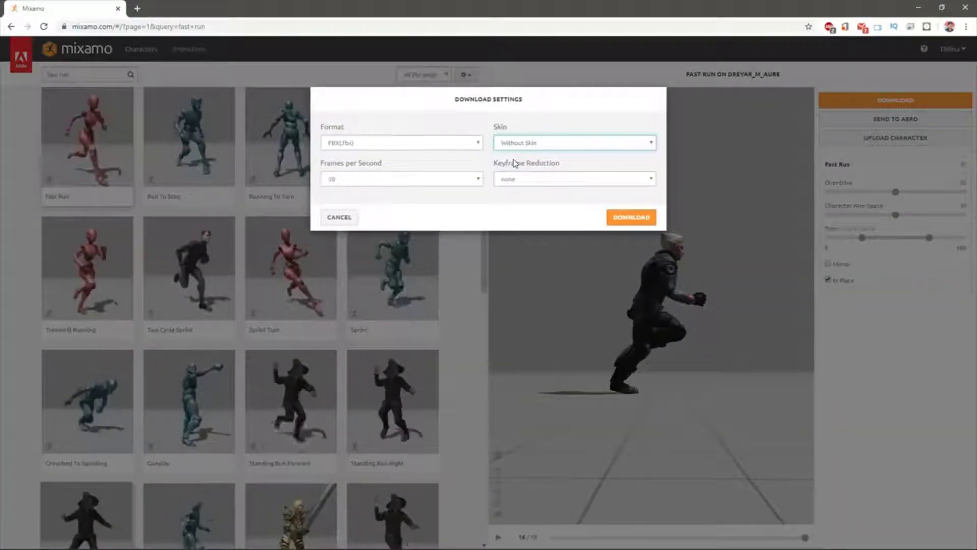
pyautogui.click(631, 217)
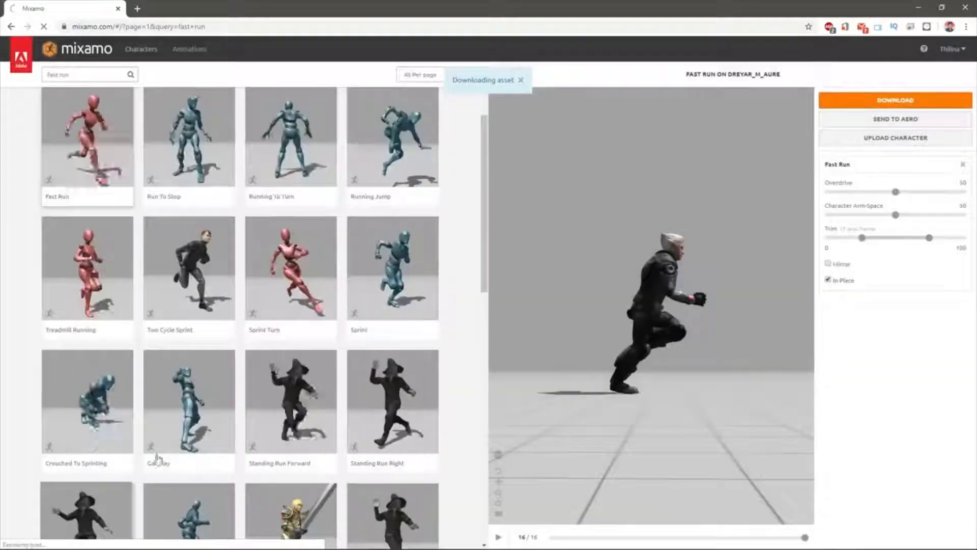
pyautogui.moveTo(225, 545)
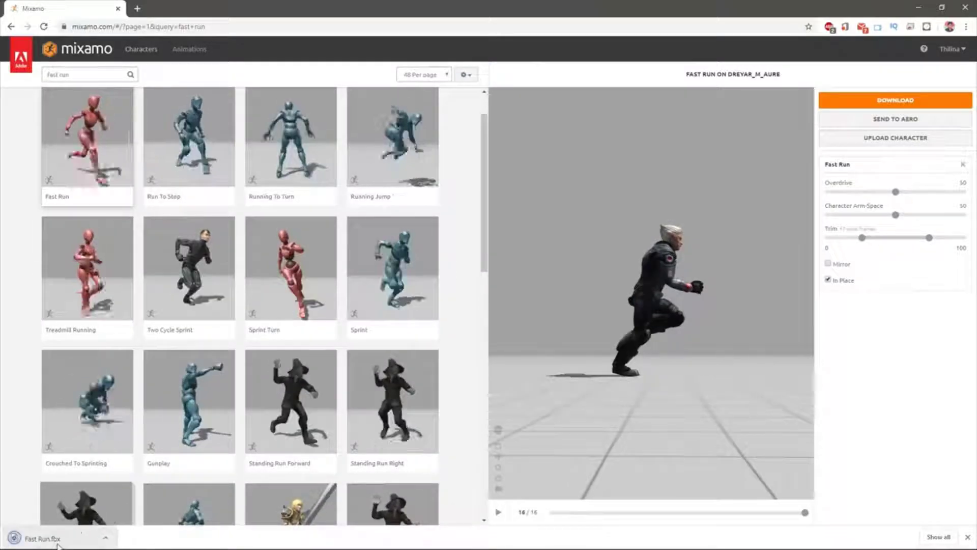
pyautogui.moveTo(56, 535); pyautogui.dragTo(338, 256)
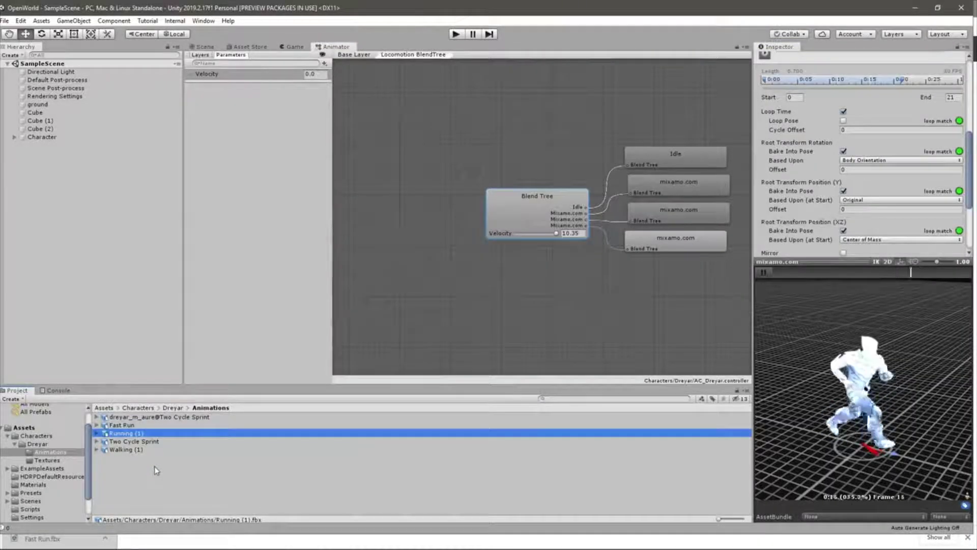
# Preview the imported Fast Run clip playing on the Dreyar Idle model.
pyautogui.click(125, 426)
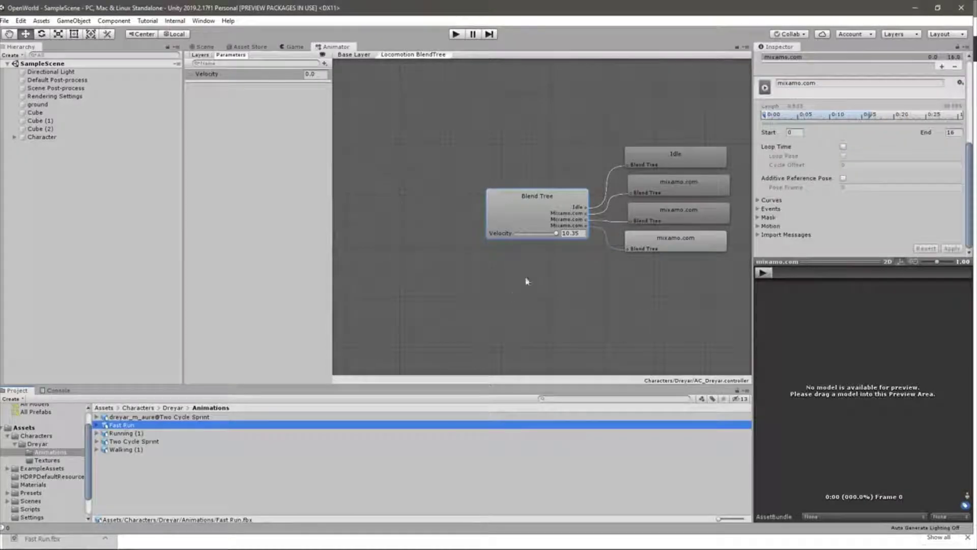
pyautogui.click(170, 409)
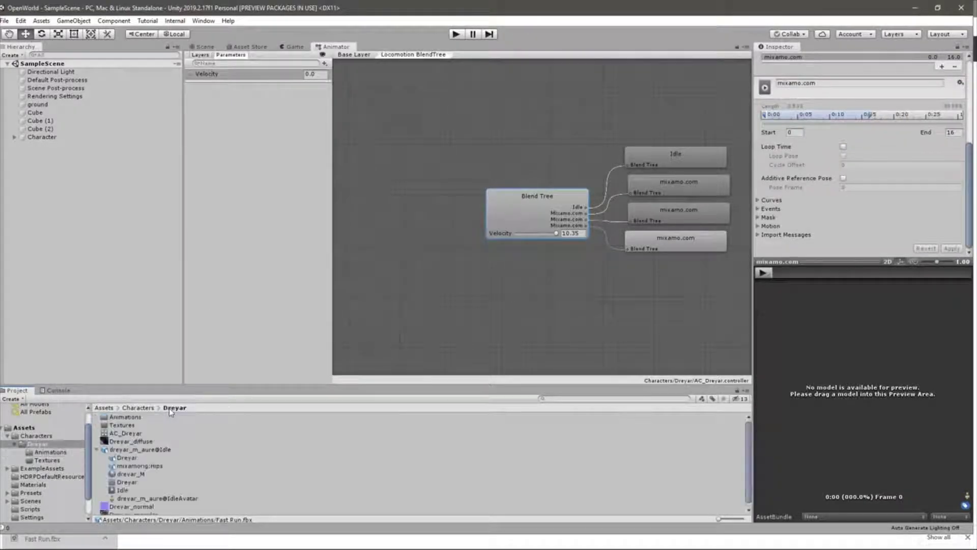
pyautogui.moveTo(118, 451); pyautogui.dragTo(837, 376)
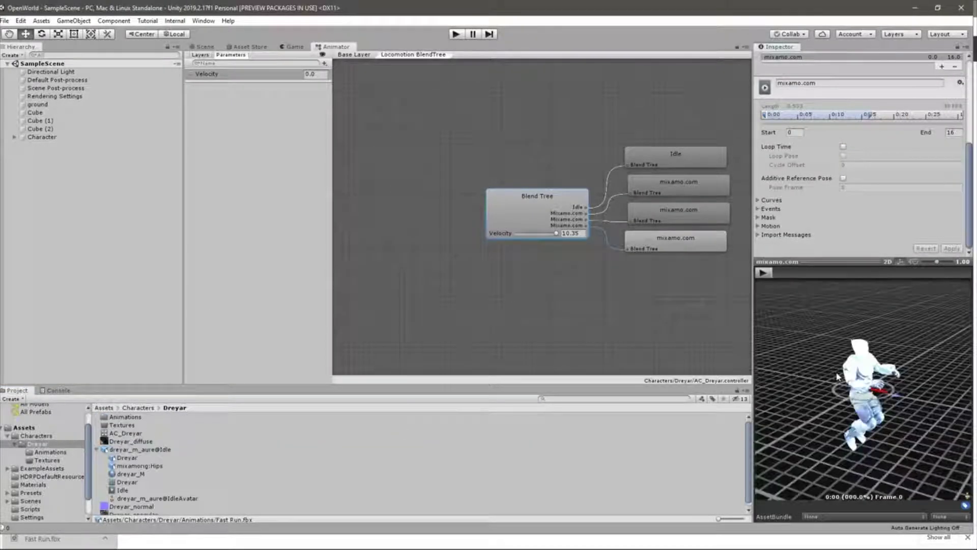
pyautogui.click(763, 273)
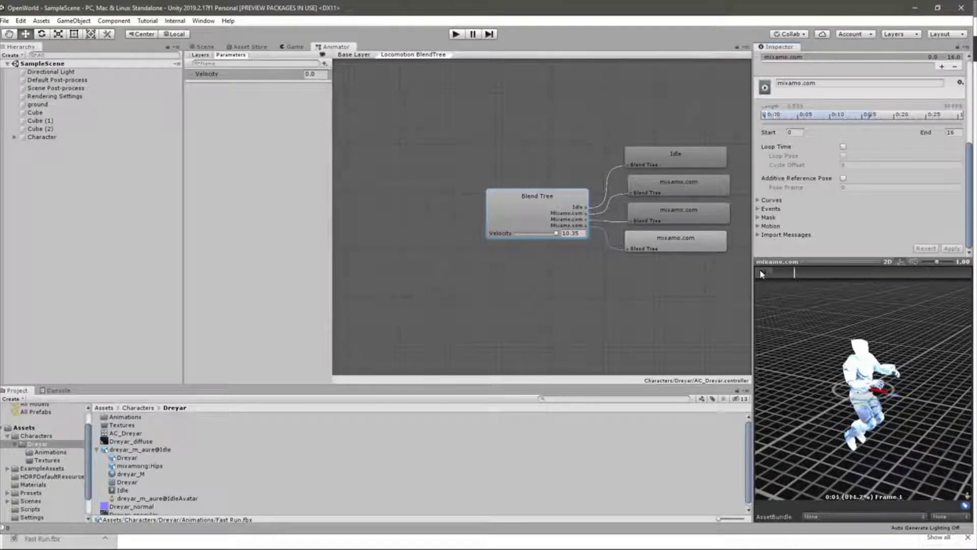
pyautogui.doubleClick(124, 417)
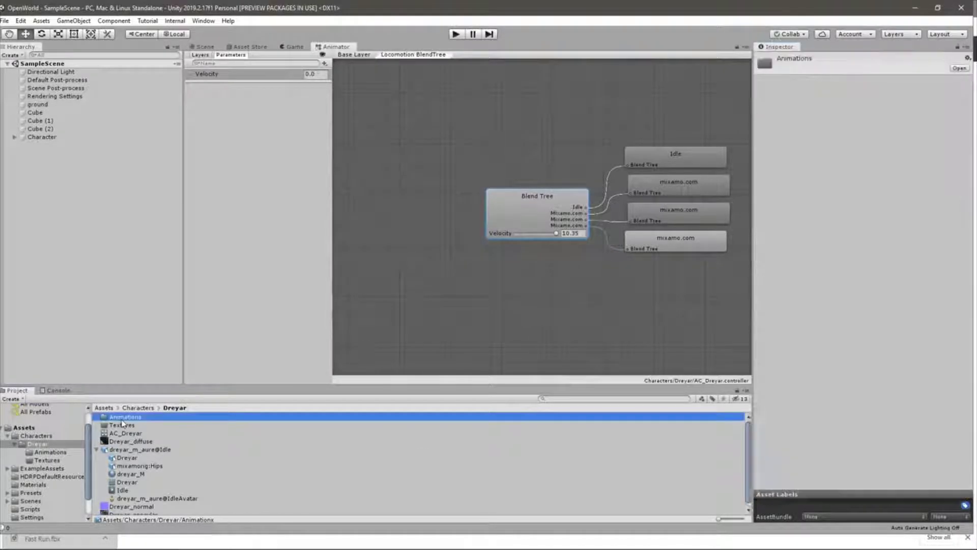
pyautogui.click(124, 426)
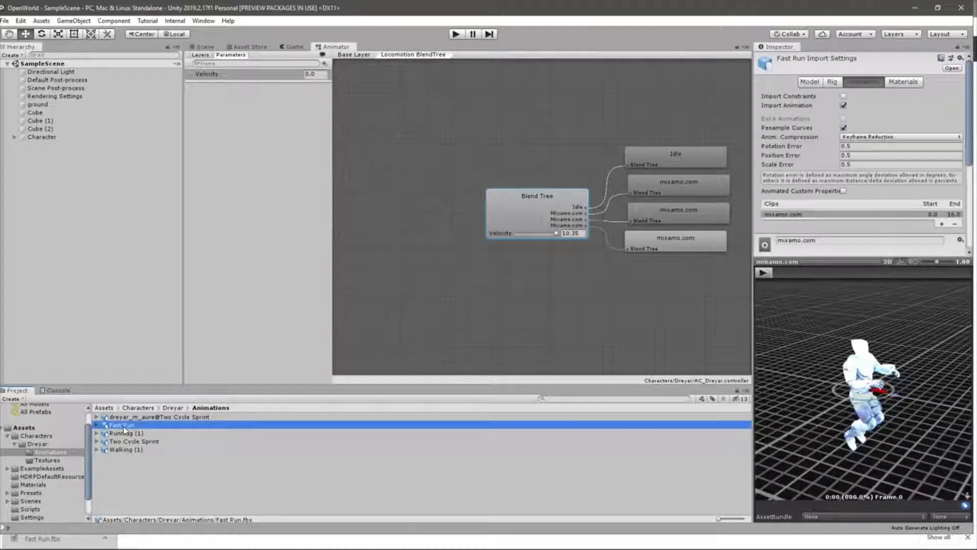
pyautogui.click(762, 272)
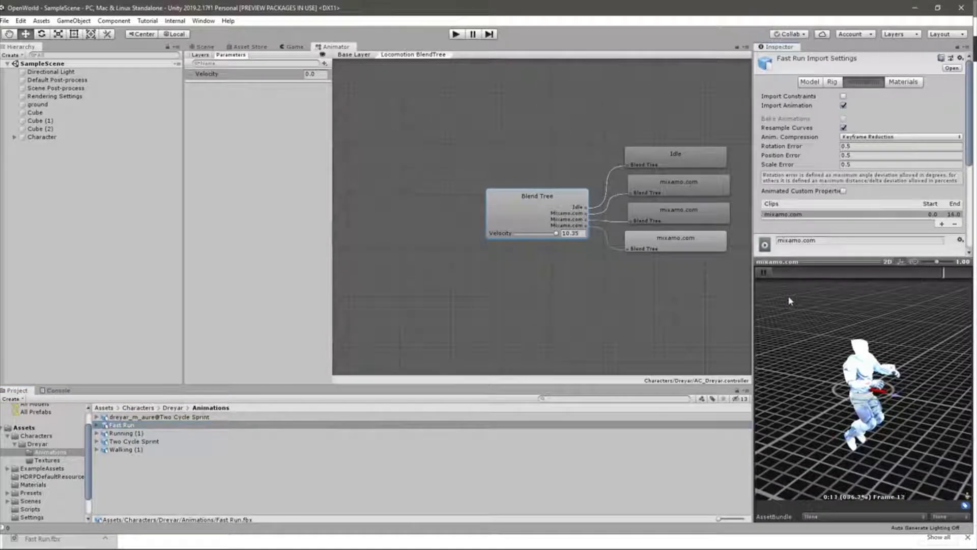
# Enable Loop Time on the Fast Run clip's animation settings.
pyautogui.scroll(-5, 829, 189)
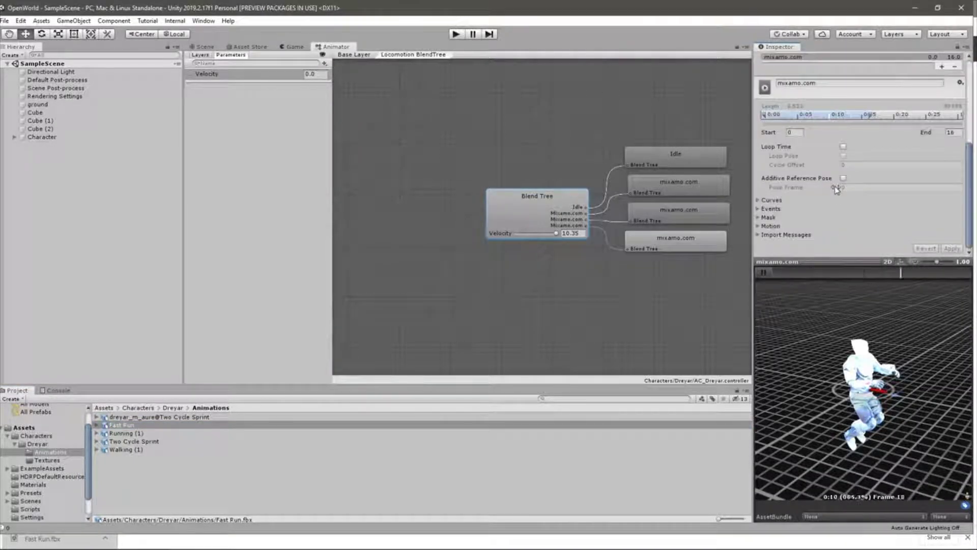
pyautogui.scroll(5, 835, 186)
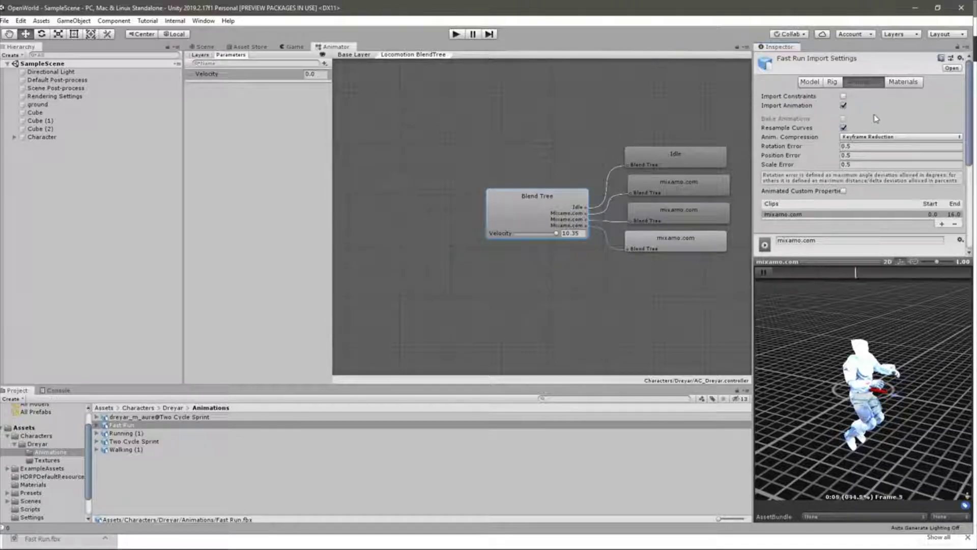
pyautogui.scroll(-5, 876, 120)
pyautogui.scroll(5, 875, 120)
pyautogui.scroll(-5, 875, 120)
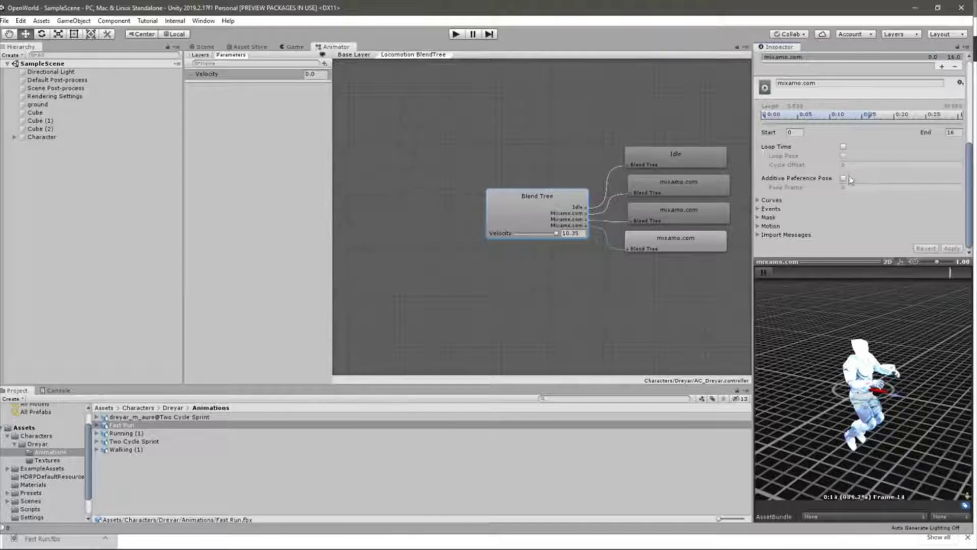
pyautogui.click(843, 147)
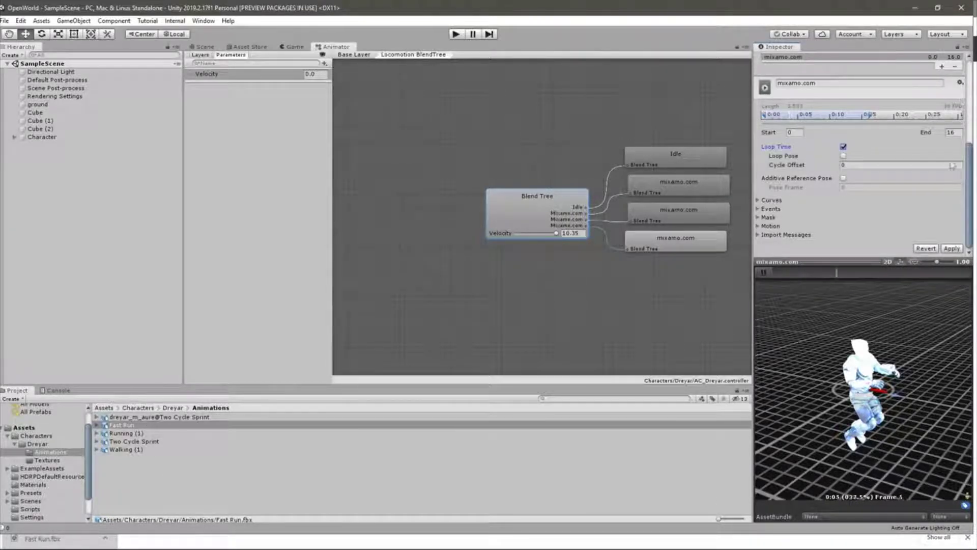
pyautogui.scroll(5, 945, 124)
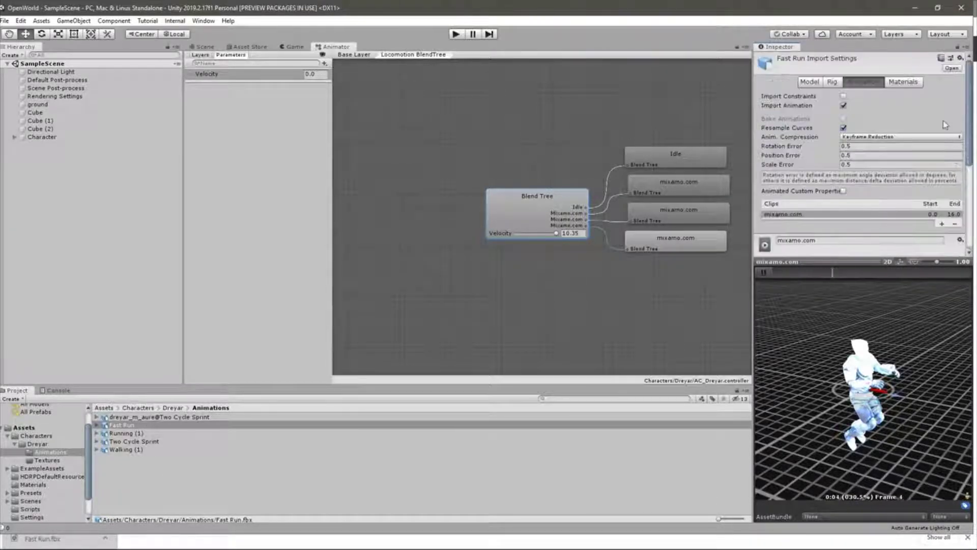
# Set Fast Run's rig to Humanoid, copying the avatar from dreyar_m_aure@IdleAvatar, and apply.
pyautogui.click(833, 81)
pyautogui.click(867, 95)
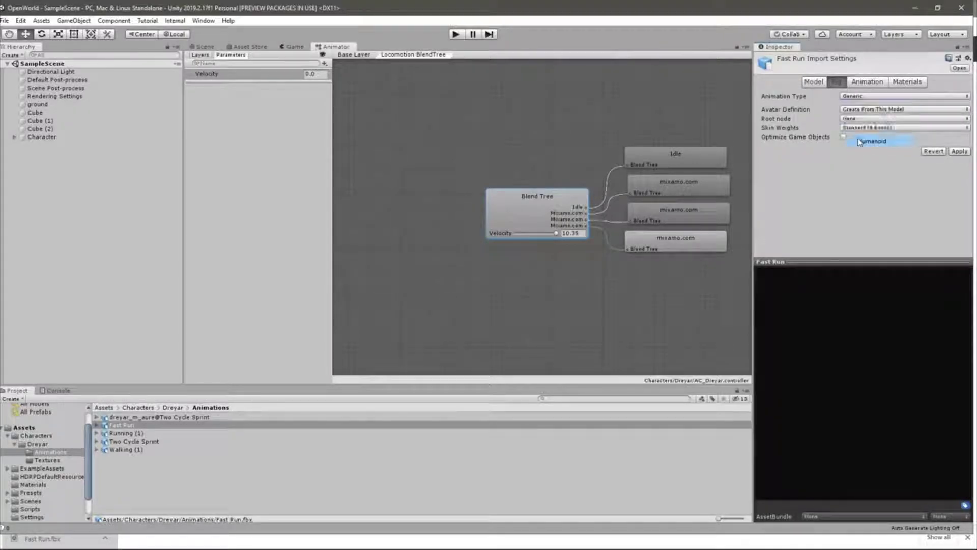
pyautogui.click(871, 141)
pyautogui.click(859, 110)
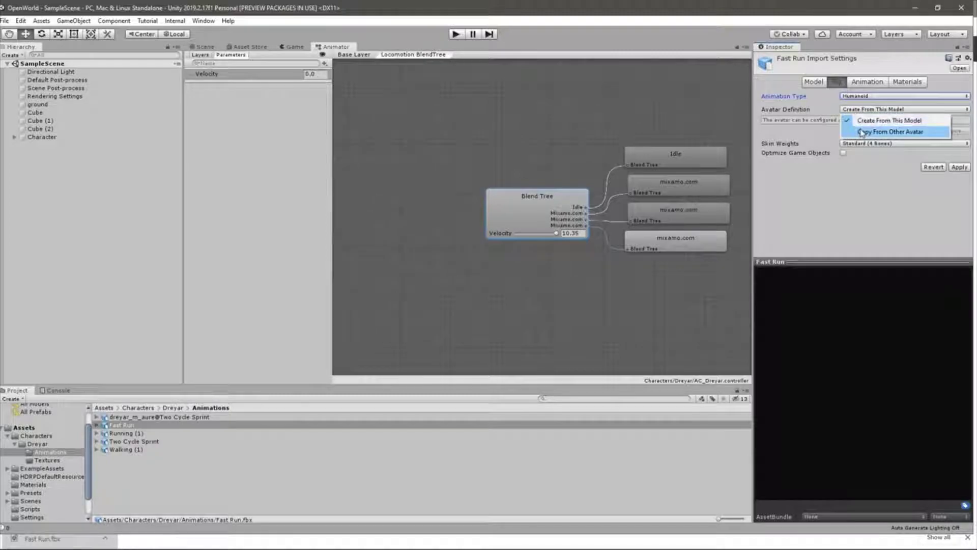
pyautogui.click(861, 132)
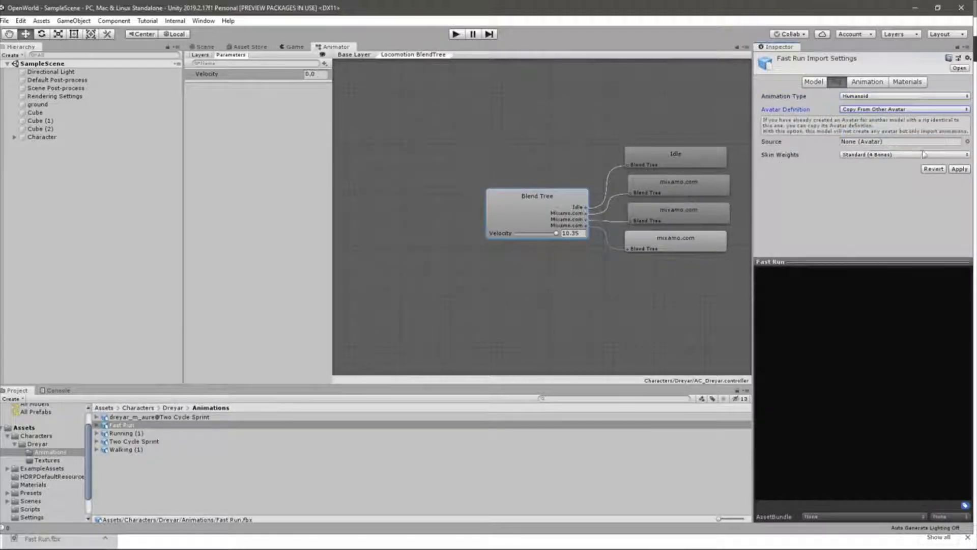
pyautogui.click(174, 408)
pyautogui.moveTo(134, 499); pyautogui.dragTo(884, 147)
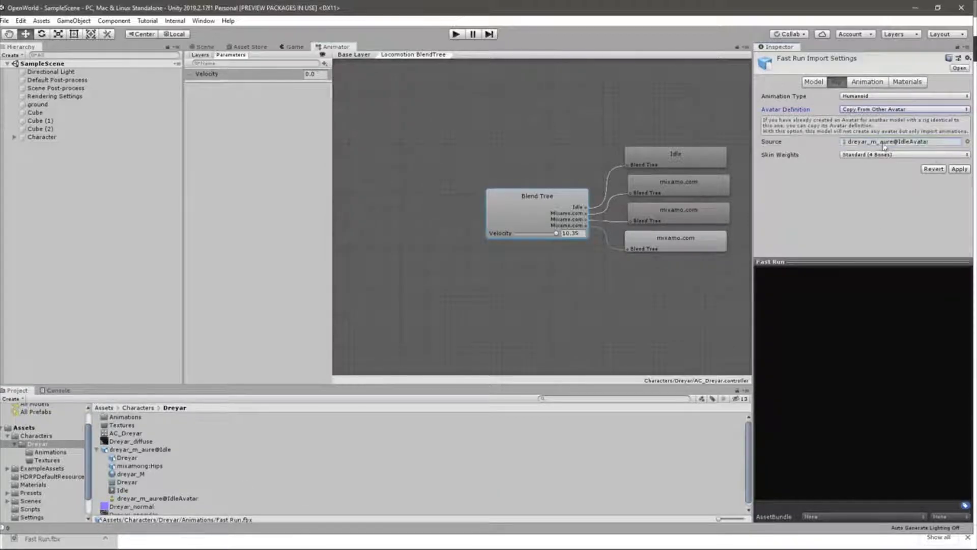
pyautogui.click(959, 169)
# Replay the rigged Fast Run preview, then select the Blend Tree.
pyautogui.click(868, 82)
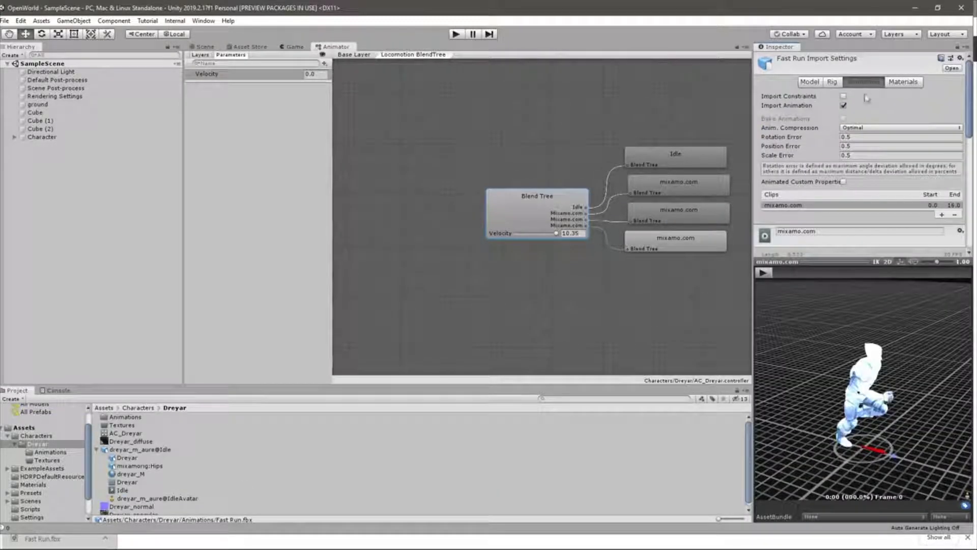
pyautogui.click(763, 273)
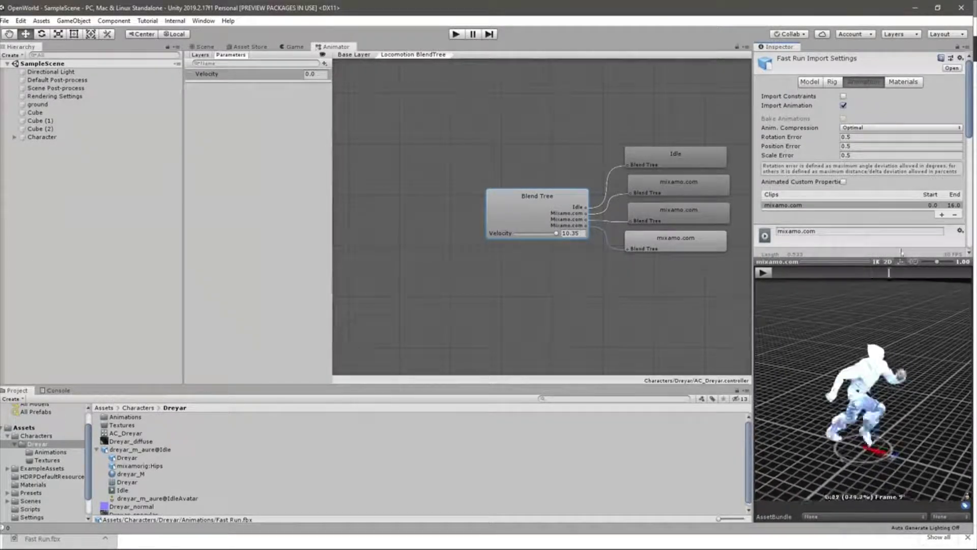
pyautogui.click(531, 220)
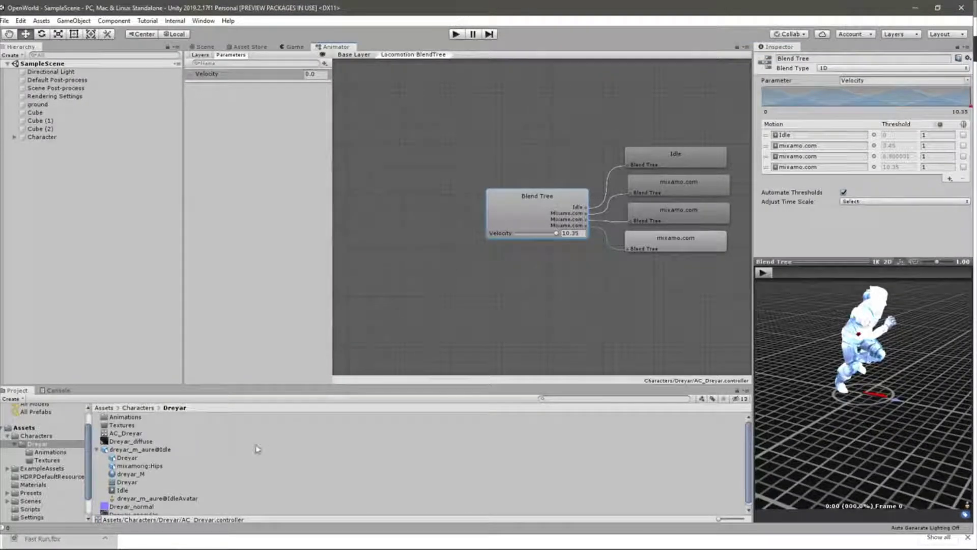
# Drop Fast Run's mixamo.com clip into the blend tree's fourth Motion slot.
pyautogui.doubleClick(123, 418)
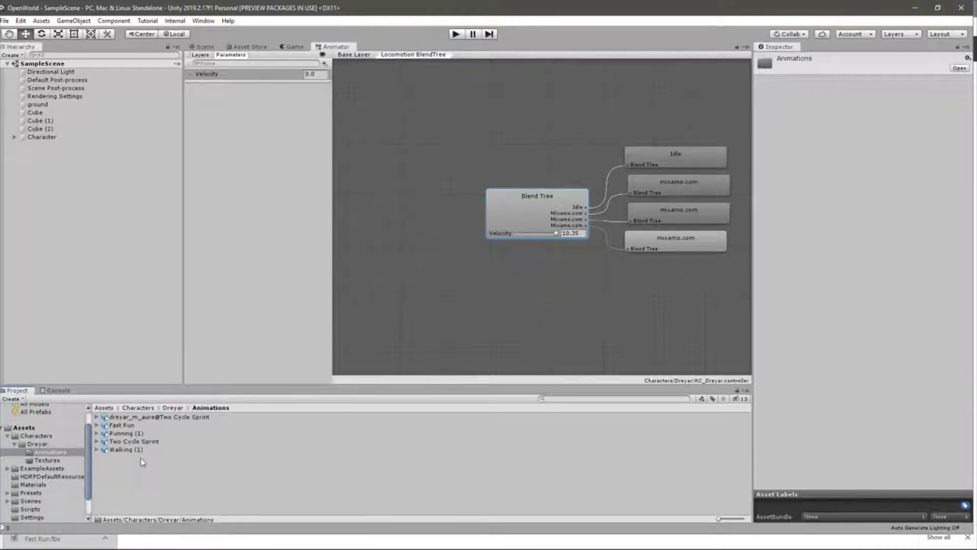
pyautogui.click(540, 214)
pyautogui.moveTo(117, 426); pyautogui.dragTo(808, 169)
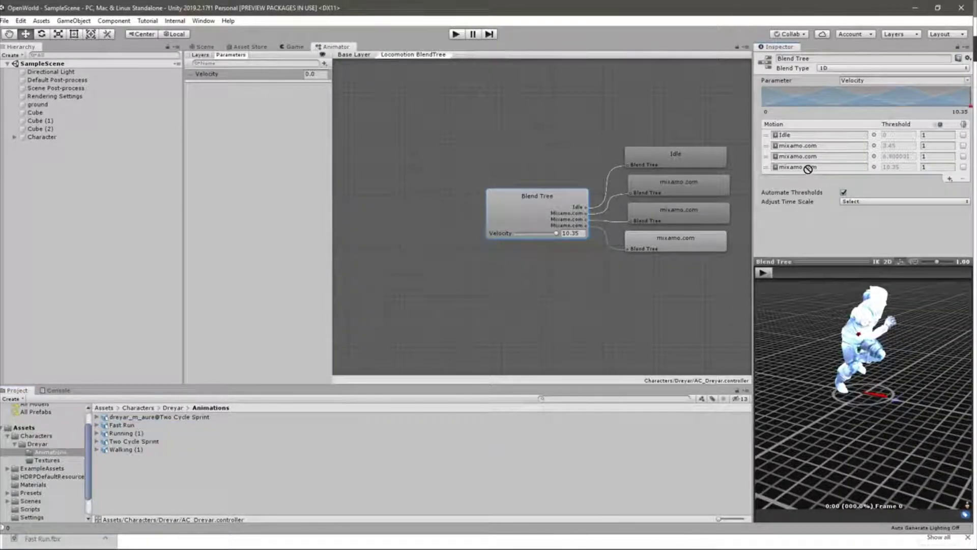
pyautogui.click(97, 425)
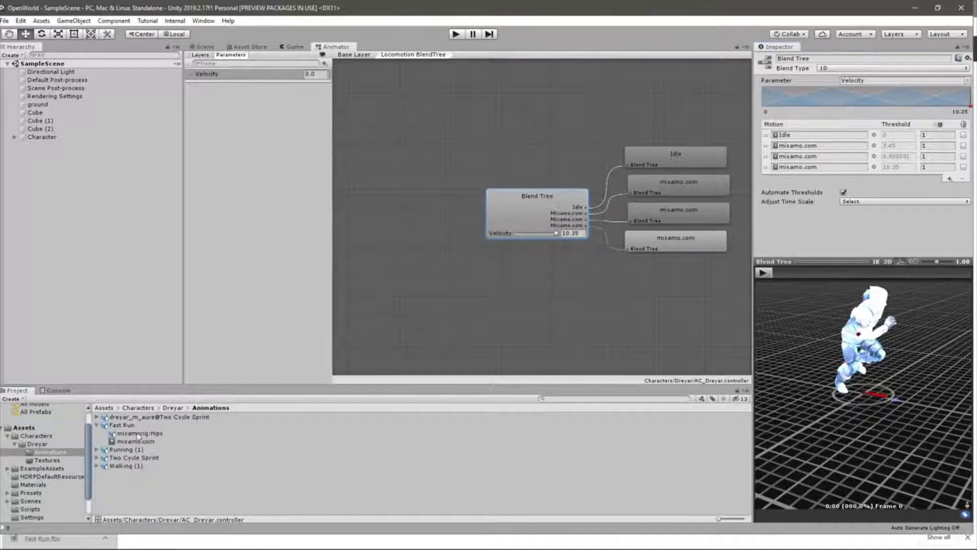
pyautogui.moveTo(131, 440); pyautogui.dragTo(820, 171)
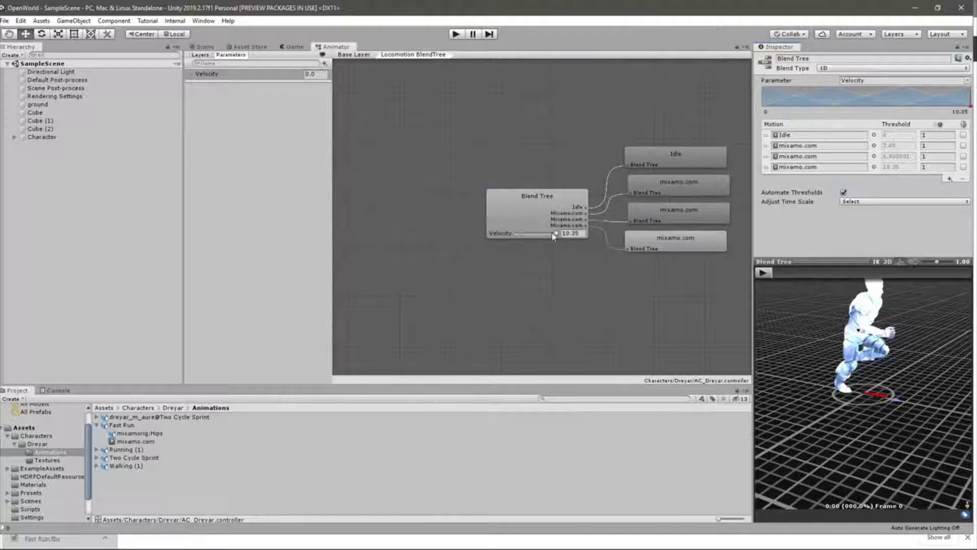
# Preview the blend at Velocity 2.9, 0.4, 0, 4.5, 7.3 and back to 9.8.
pyautogui.moveTo(556, 237); pyautogui.dragTo(524, 233)
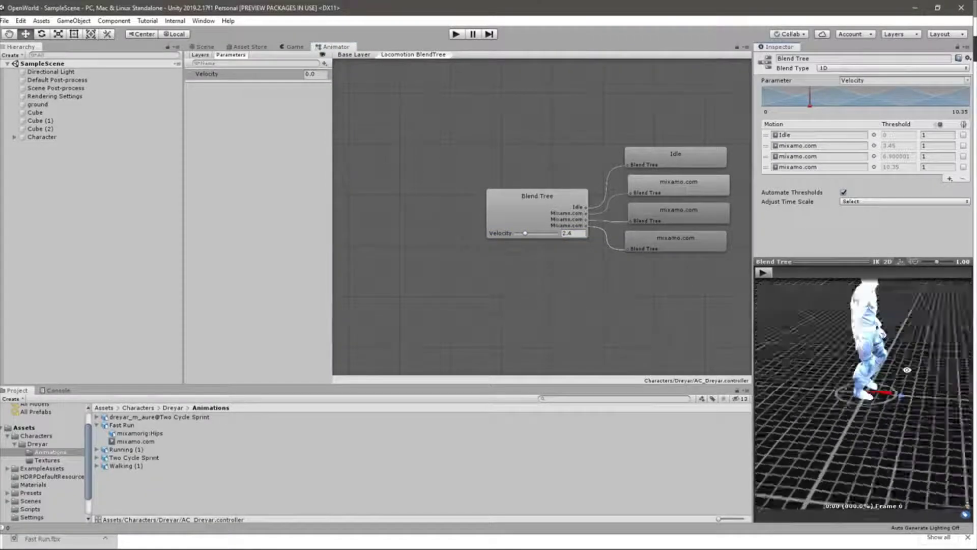
pyautogui.moveTo(907, 370); pyautogui.dragTo(860, 380)
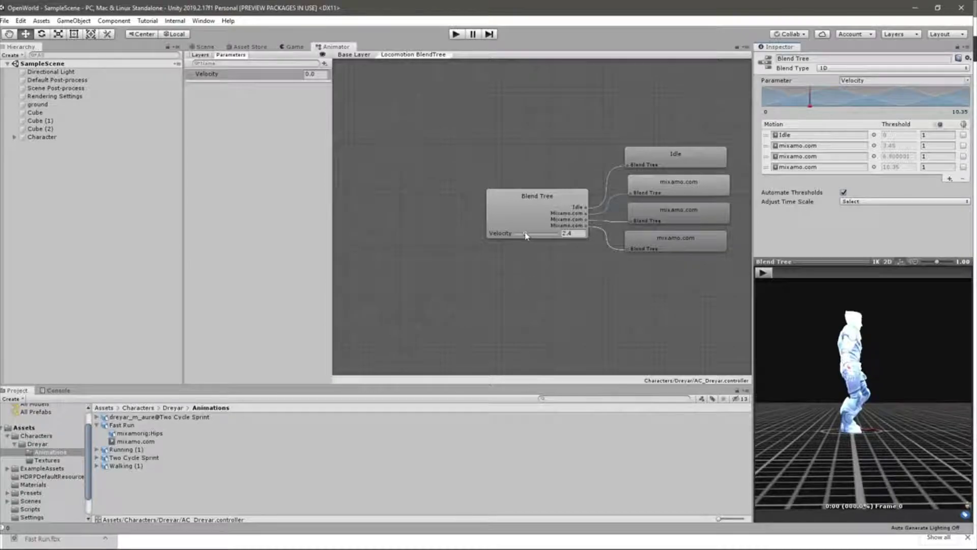
pyautogui.moveTo(526, 236); pyautogui.dragTo(519, 237)
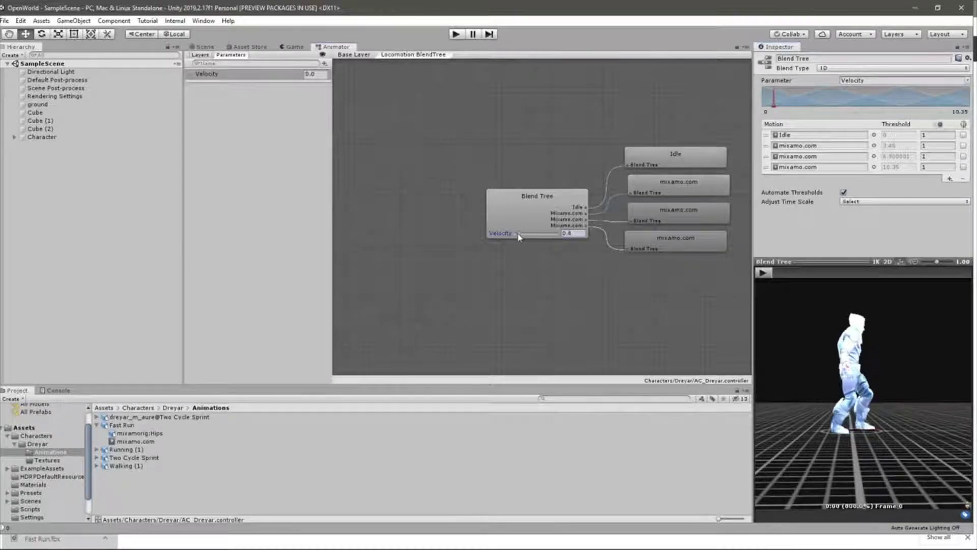
pyautogui.click(768, 274)
pyautogui.moveTo(521, 236)
pyautogui.mouseDown()
pyautogui.moveTo(512, 233)
pyautogui.moveTo(524, 233)
pyautogui.mouseUp()
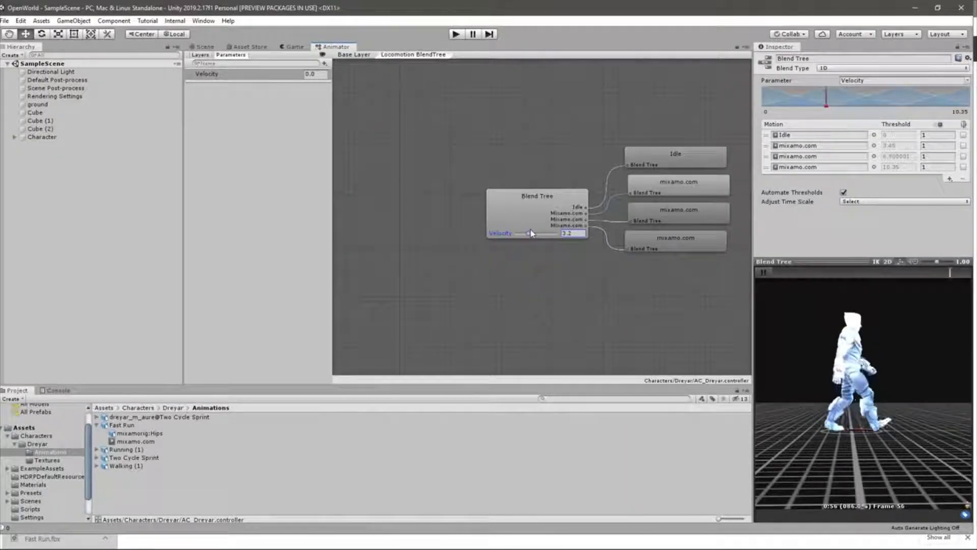
pyautogui.moveTo(530, 234); pyautogui.dragTo(544, 237)
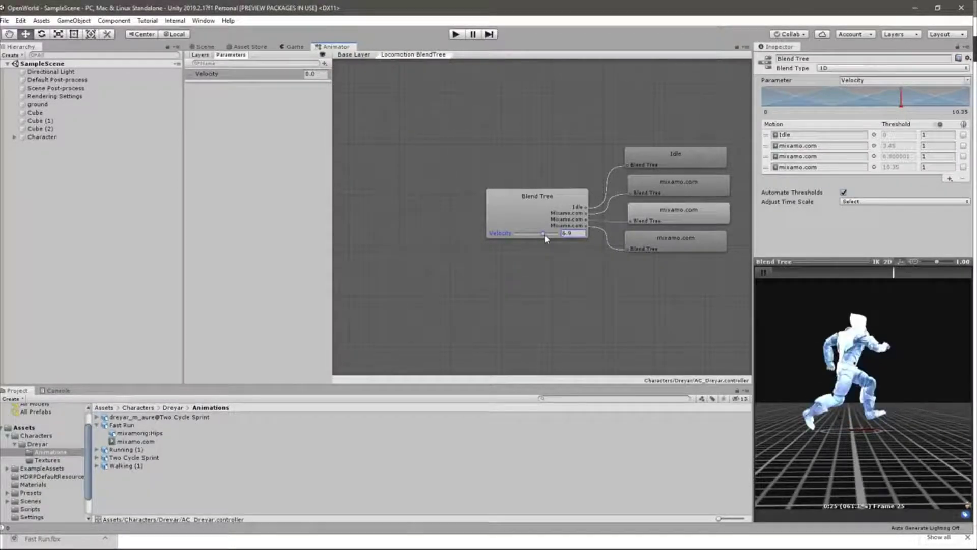
pyautogui.moveTo(547, 239); pyautogui.dragTo(559, 242)
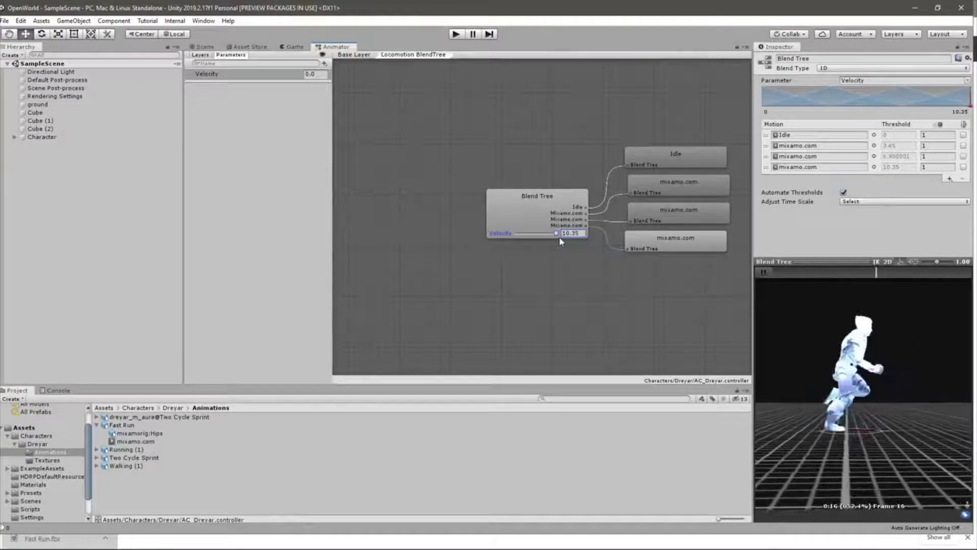
pyautogui.moveTo(560, 242); pyautogui.dragTo(524, 240)
pyautogui.click(203, 47)
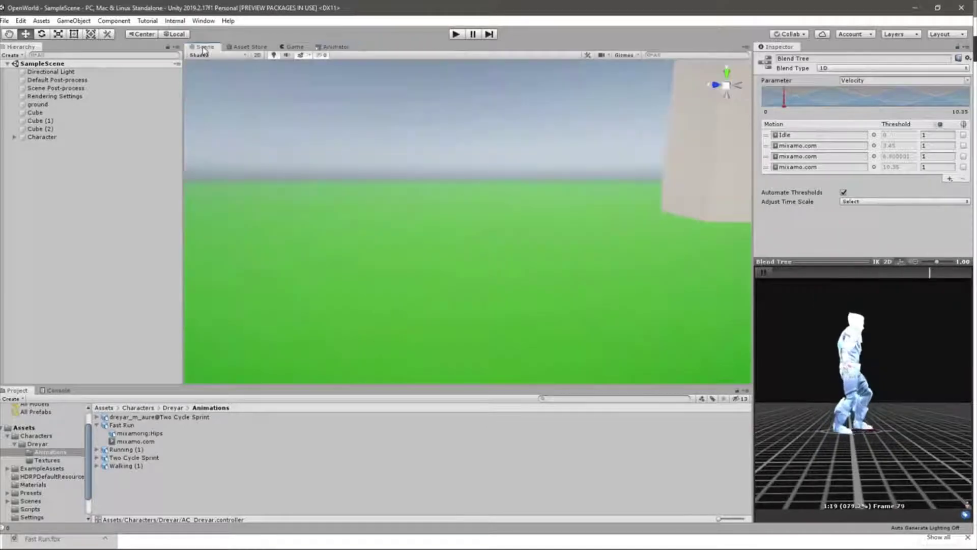
pyautogui.click(456, 34)
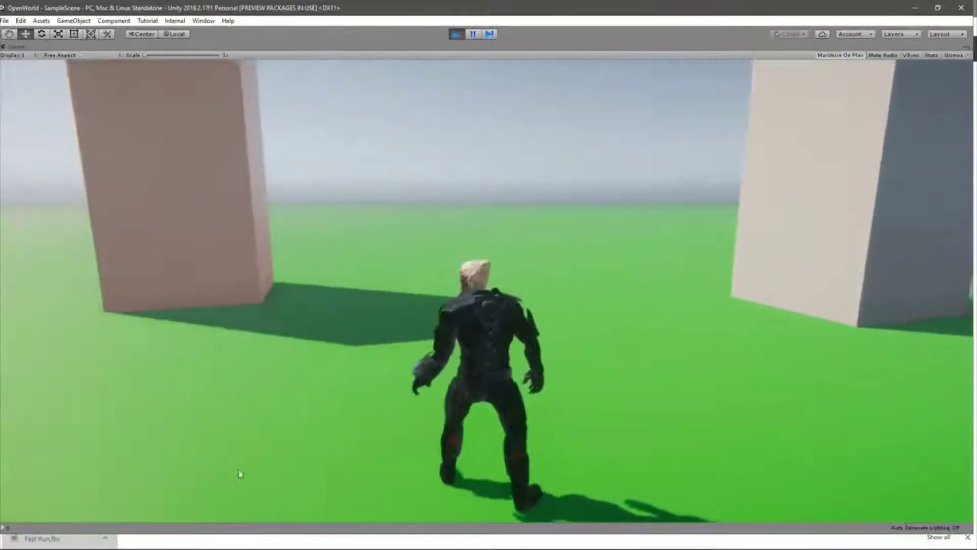
pyautogui.press('w')
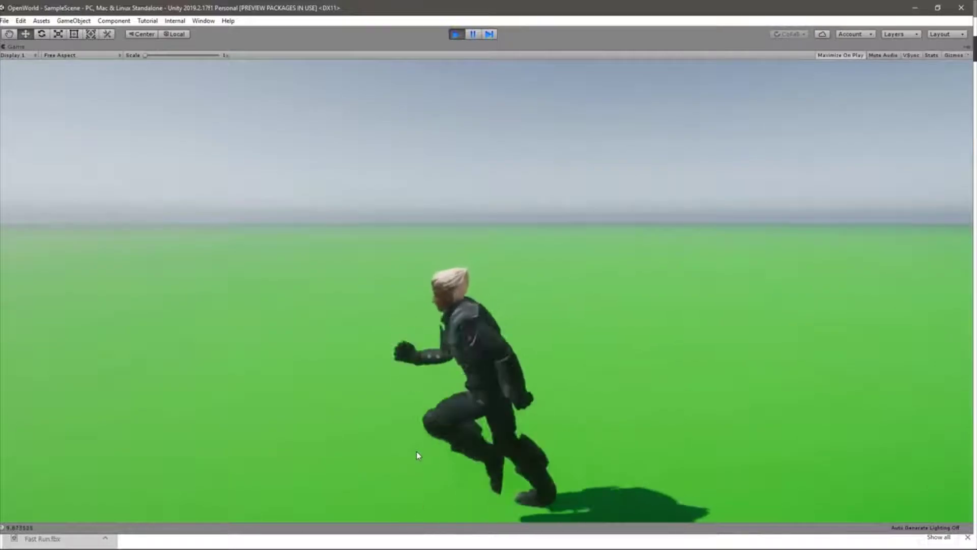
pyautogui.press('d')
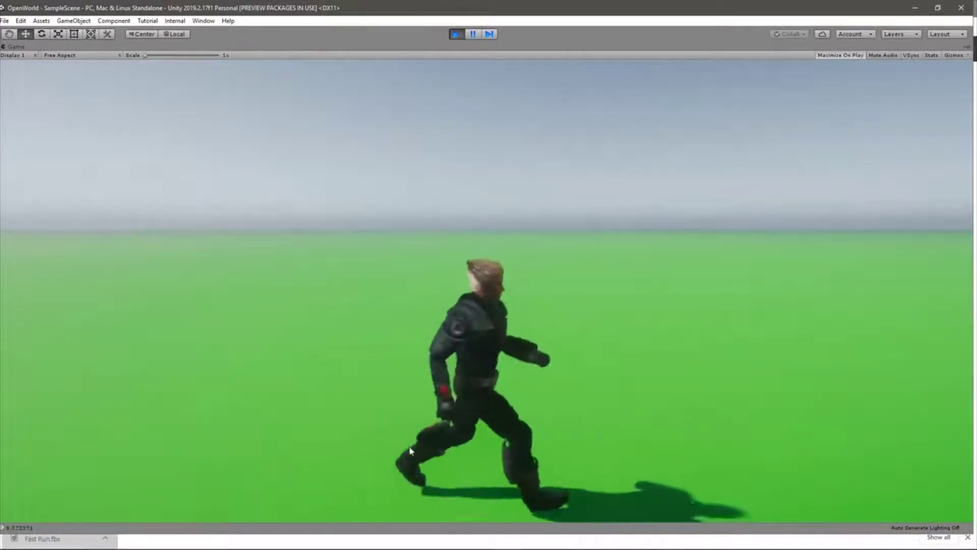
pyautogui.press('d')
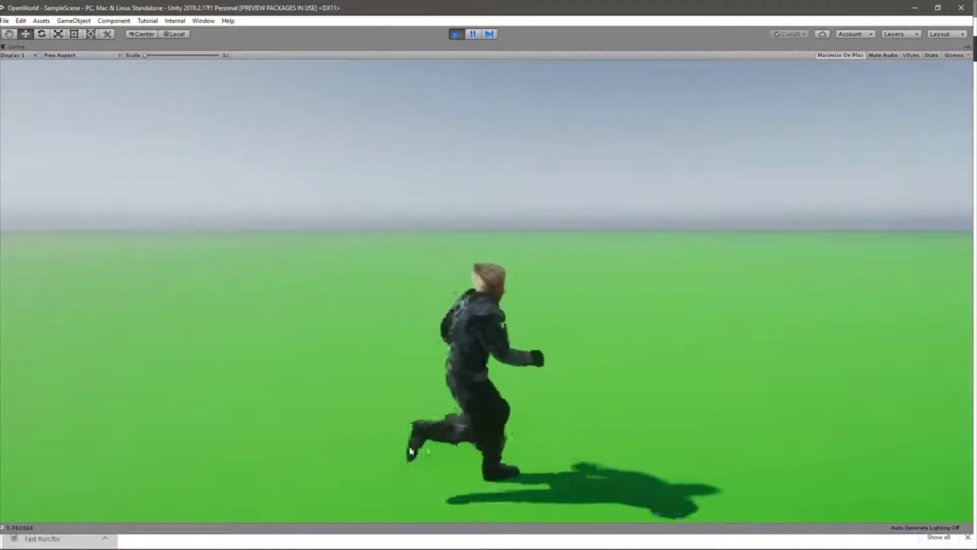
pyautogui.hotkey('ctrl', 'p')
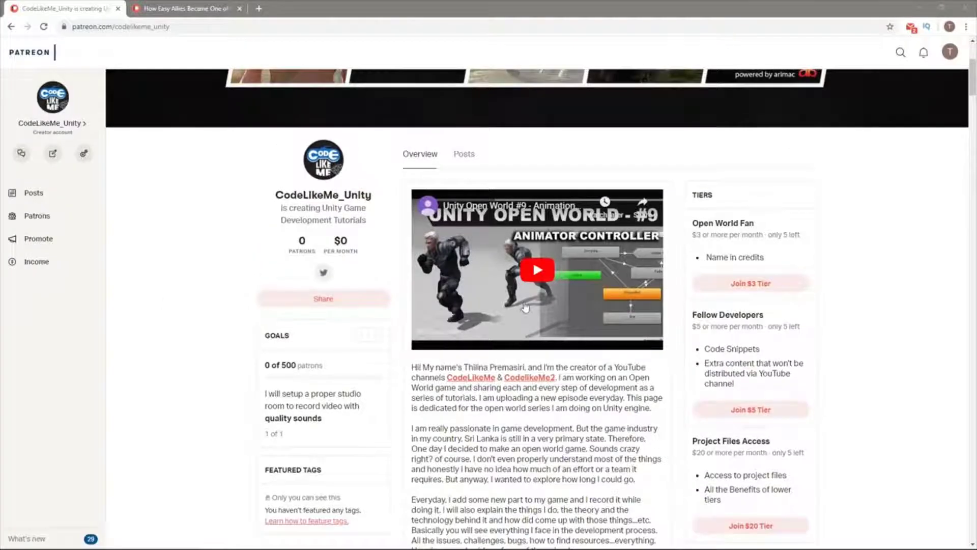
pyautogui.scroll(-8, 525, 302)
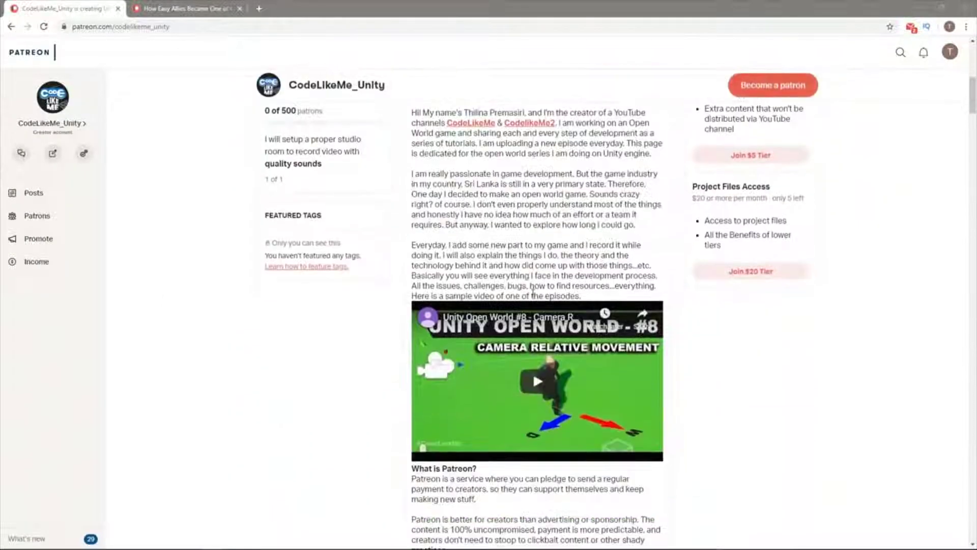
pyautogui.scroll(-7, 531, 294)
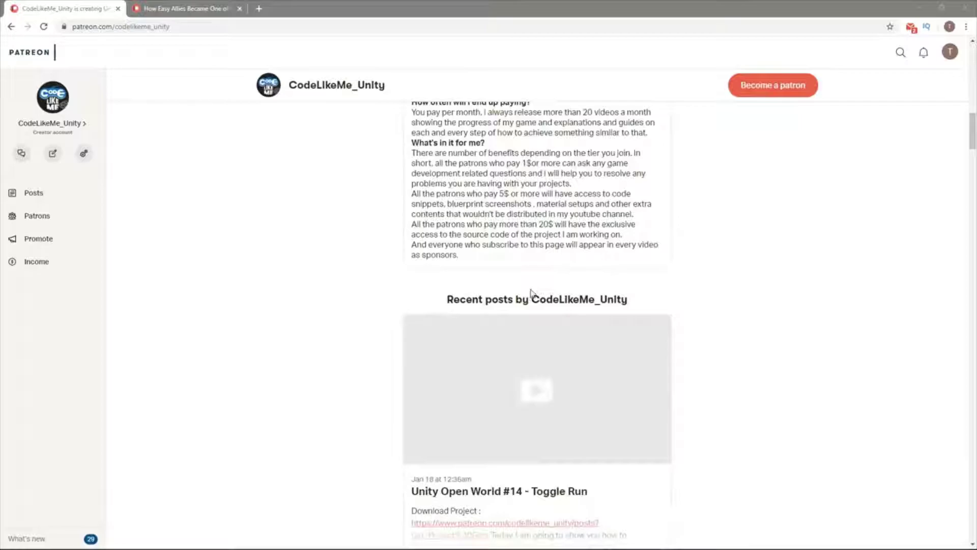
pyautogui.scroll(6, 530, 293)
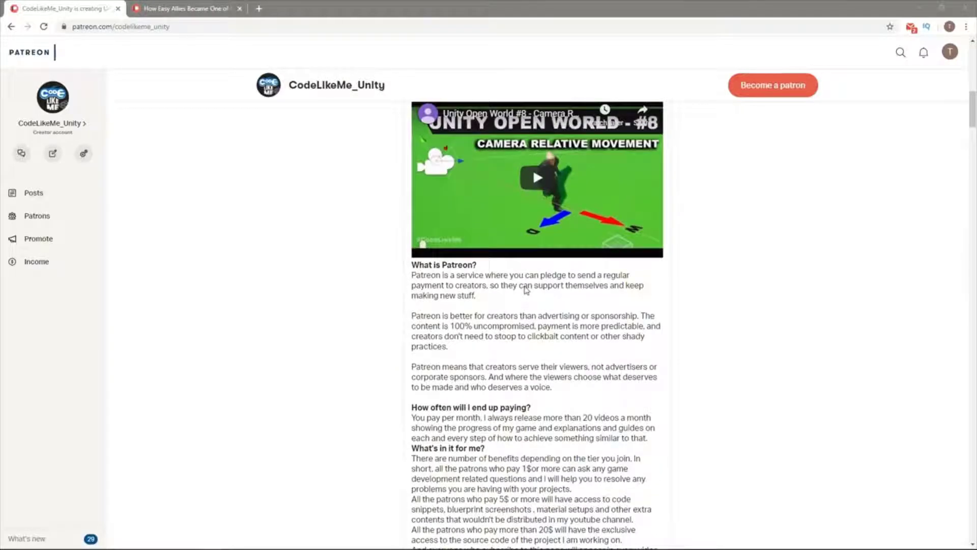
pyautogui.scroll(-4, 527, 290)
pyautogui.scroll(11, 519, 283)
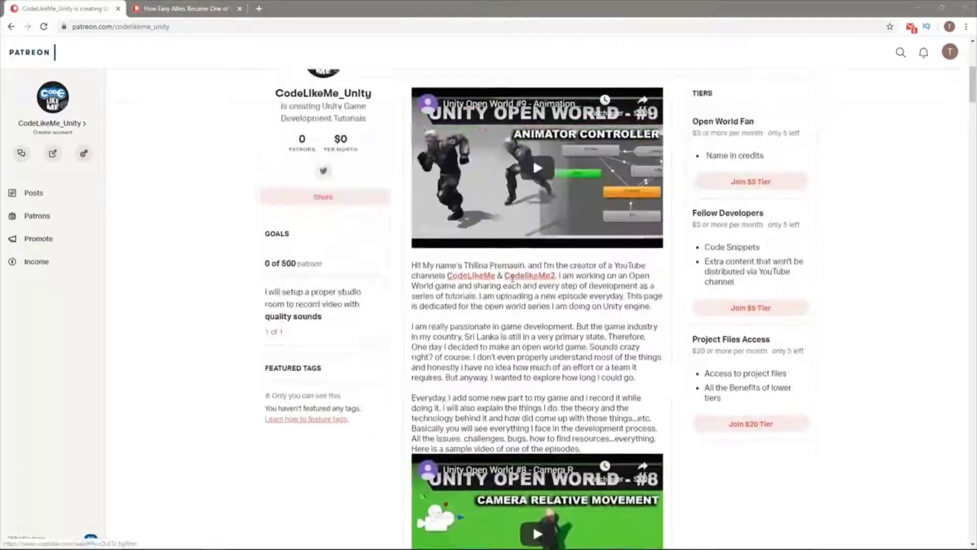
pyautogui.scroll(-3, 513, 277)
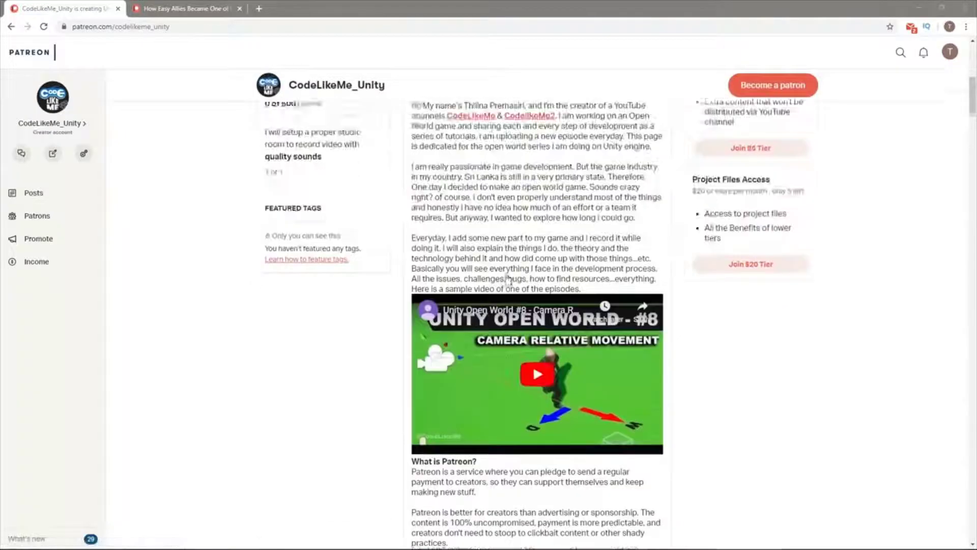
pyautogui.scroll(1, 507, 279)
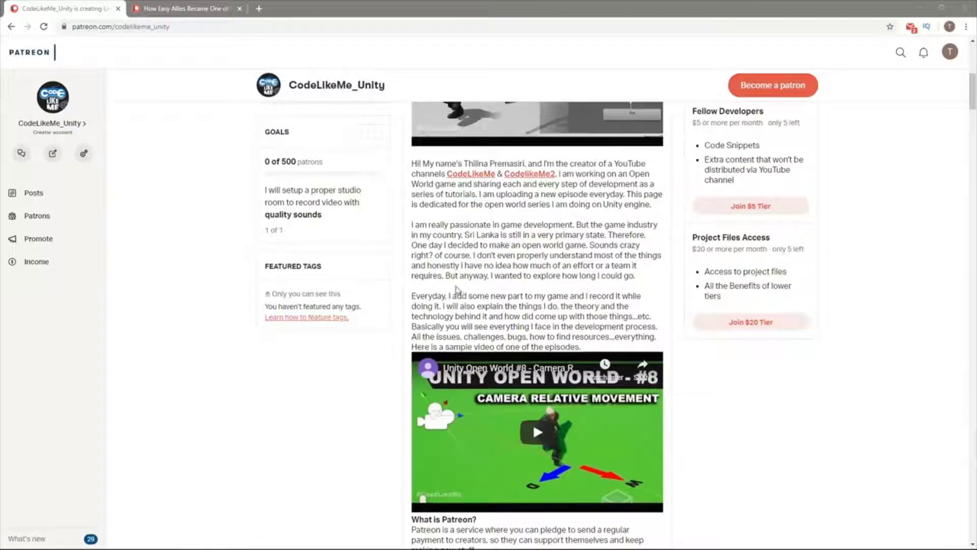
pyautogui.scroll(-4, 456, 289)
pyautogui.scroll(5, 454, 289)
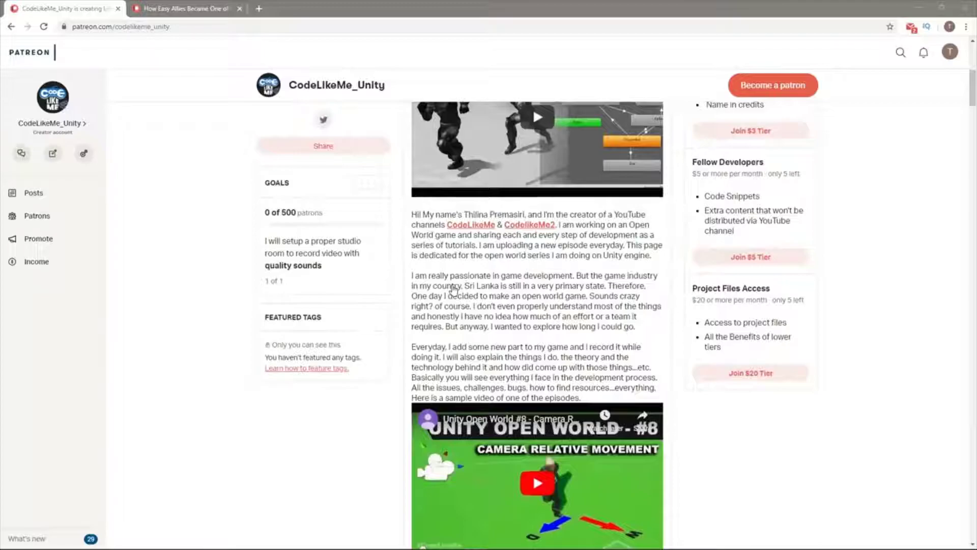